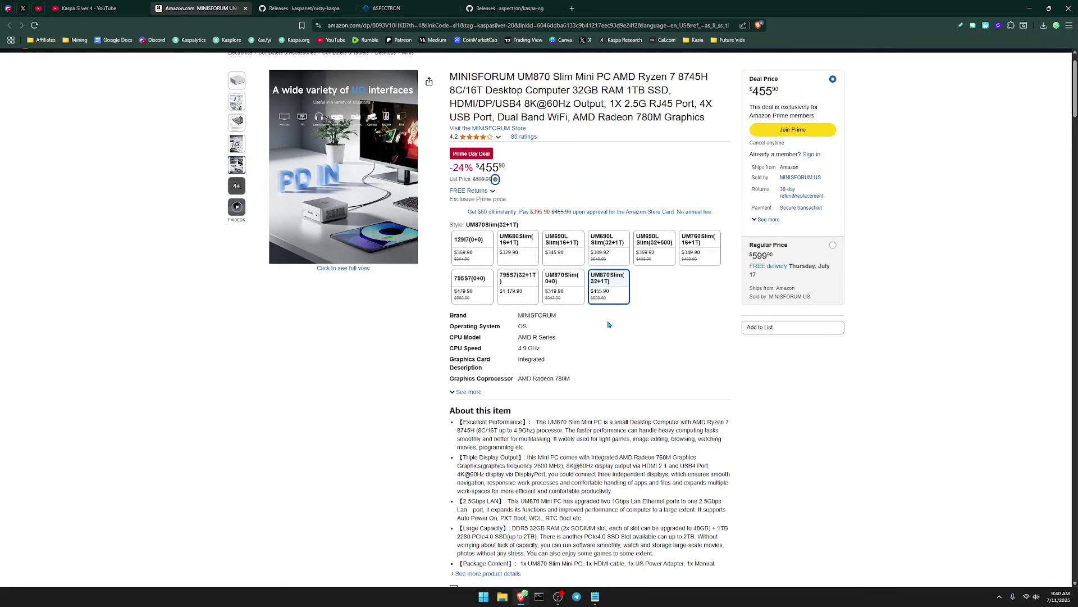
# - Download rusty-kaspa-v1.0.1-win64.zip from the rusty-kaspa GitHub repository's latest release and save it to the Desktop
pyautogui.hotkey('ctrl', 'Tab')
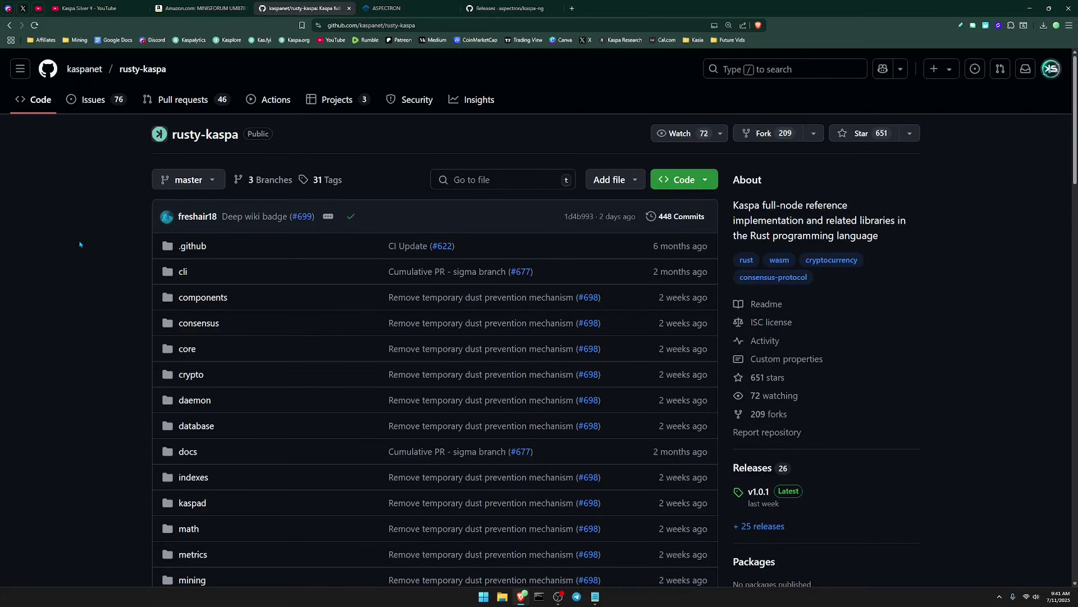
pyautogui.click(753, 468)
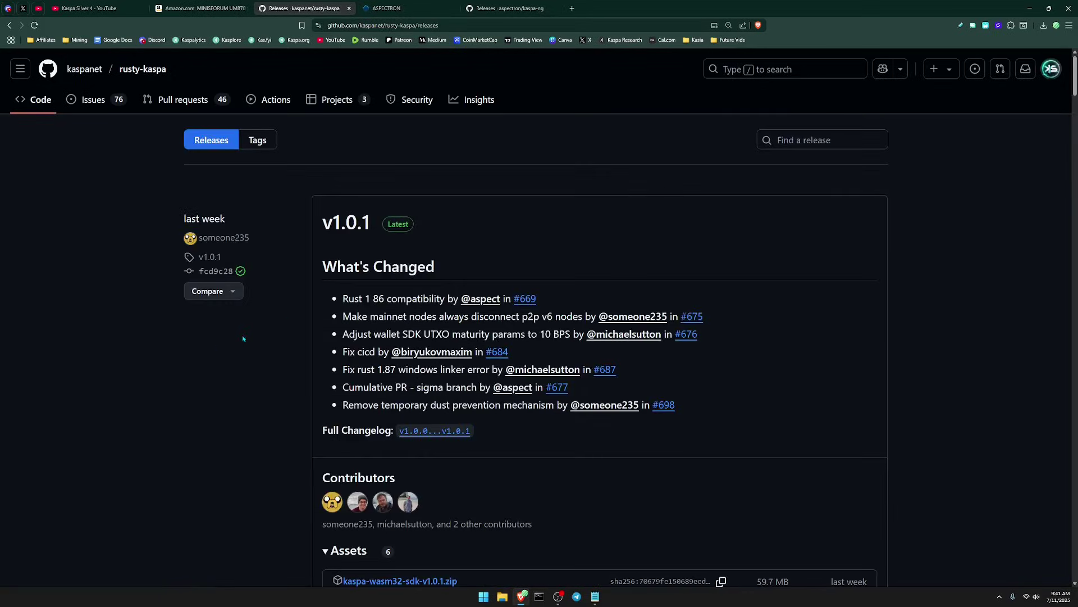
pyautogui.scroll(-1, 279, 298)
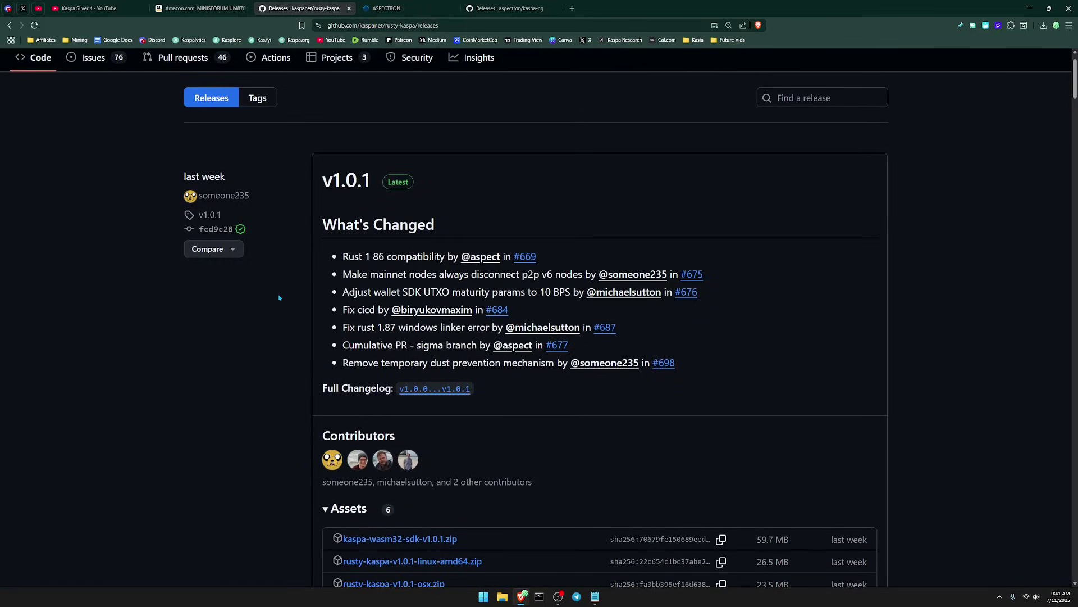
pyautogui.scroll(-4, 294, 284)
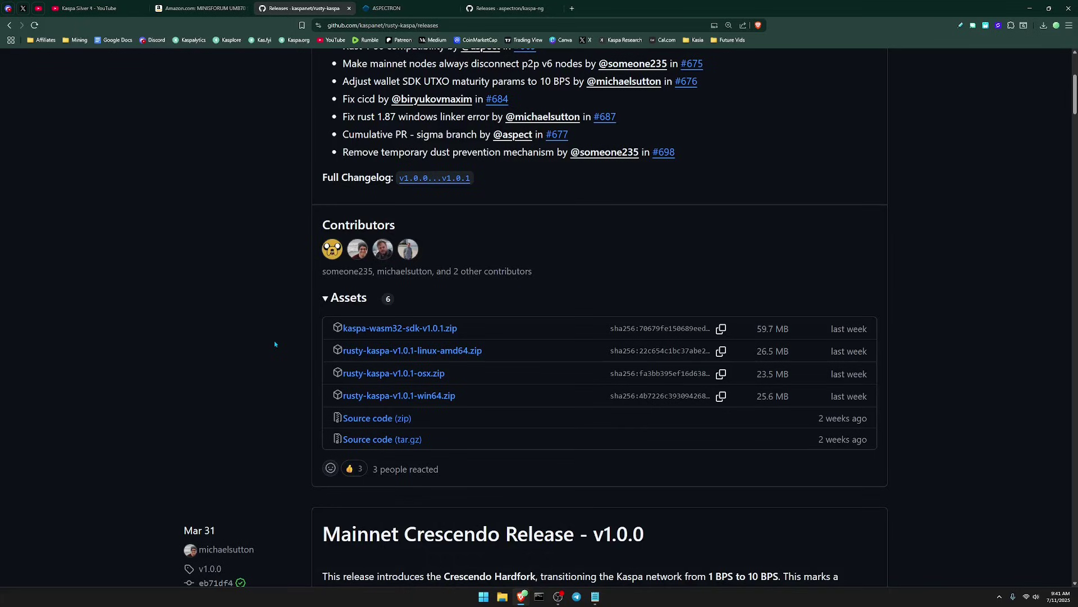
pyautogui.click(419, 398)
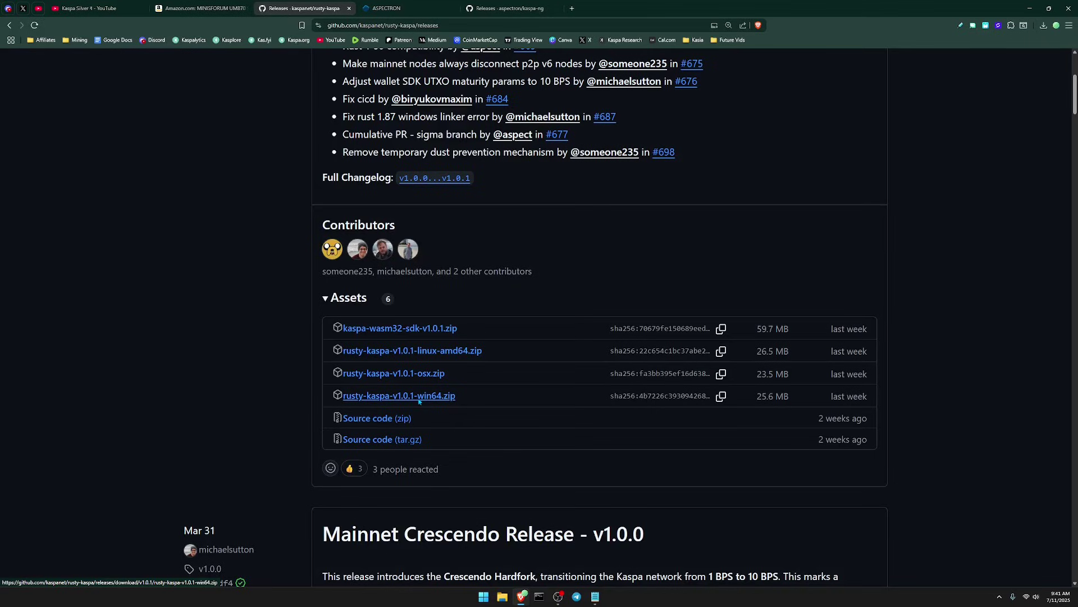
pyautogui.click(35, 82)
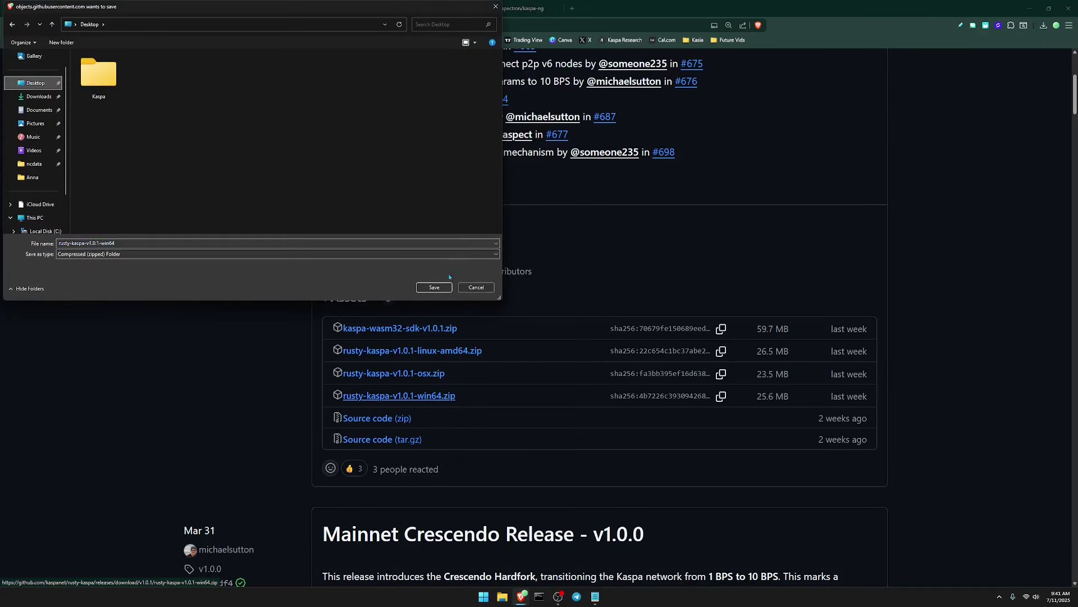
pyautogui.click(434, 287)
# - Extract the downloaded rusty-kaspa archive on the desktop so its programs end up in the Kaspa folder
pyautogui.click(1033, 8)
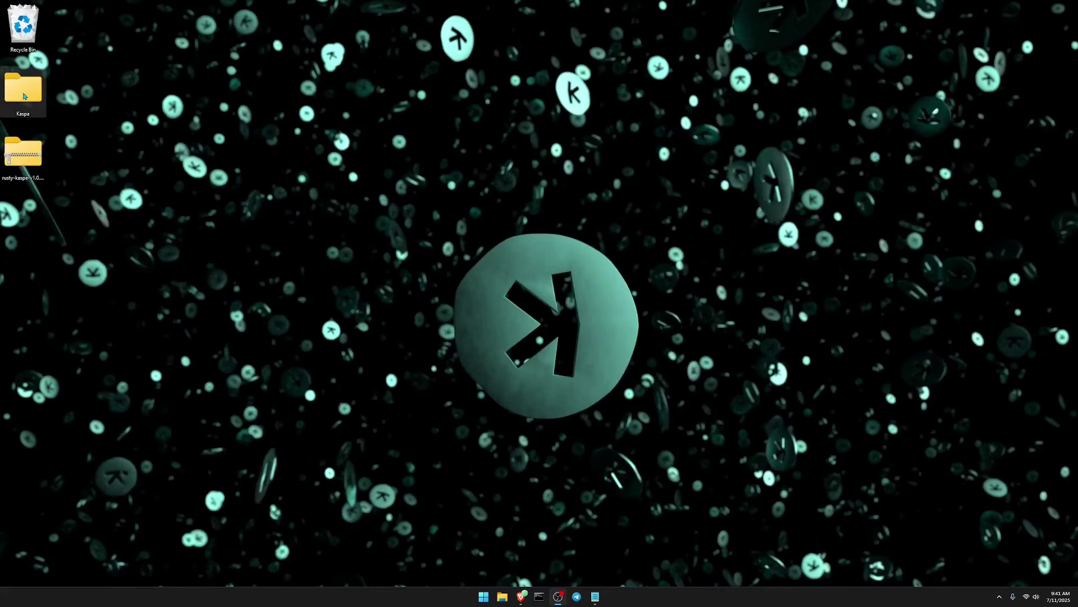
pyautogui.rightClick(25, 165)
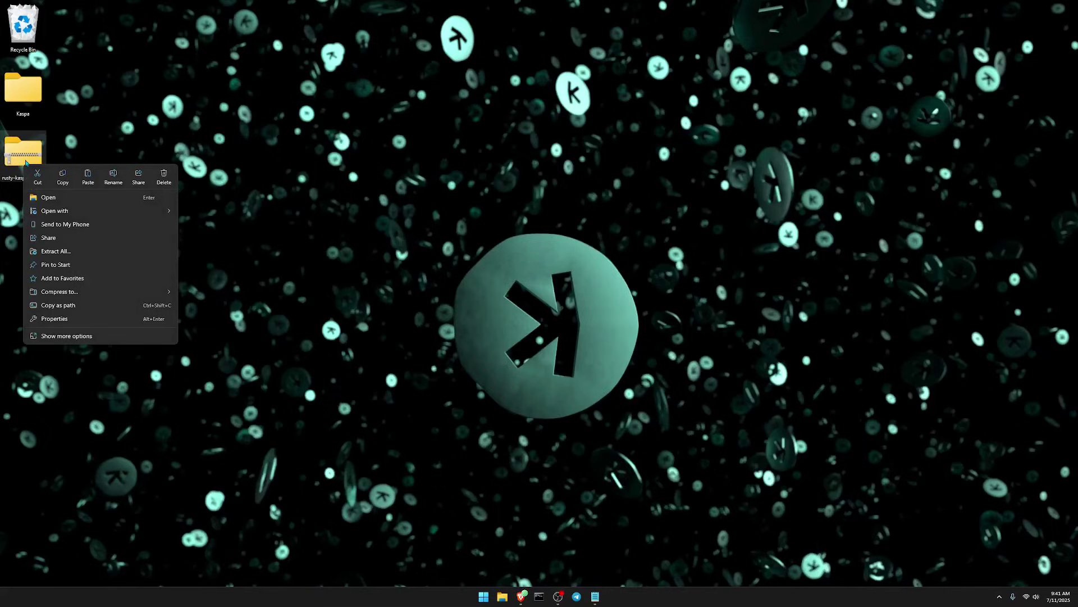
pyautogui.click(56, 251)
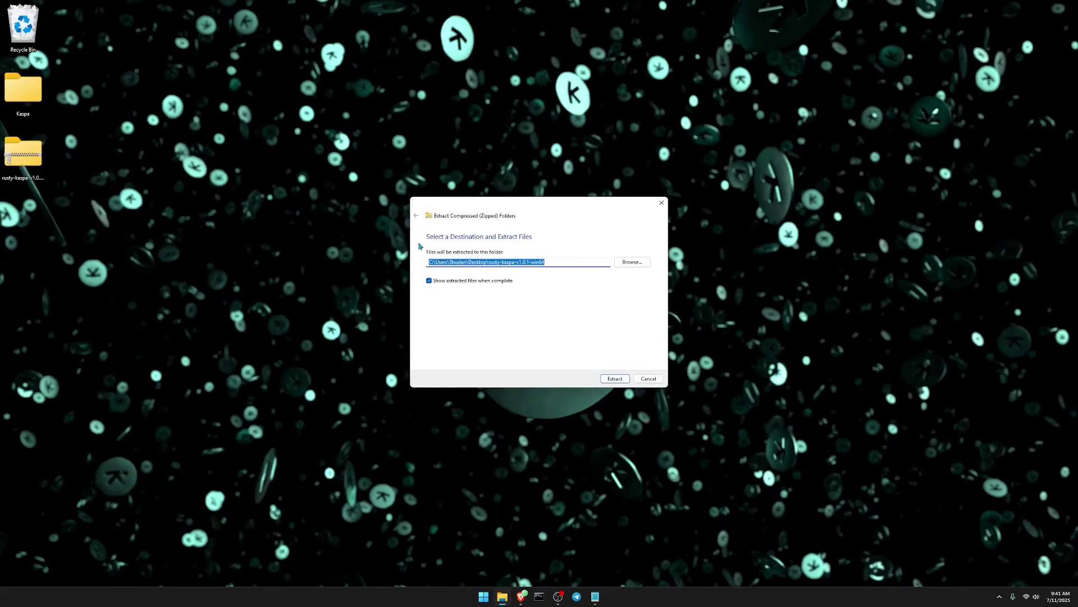
pyautogui.press('Return')
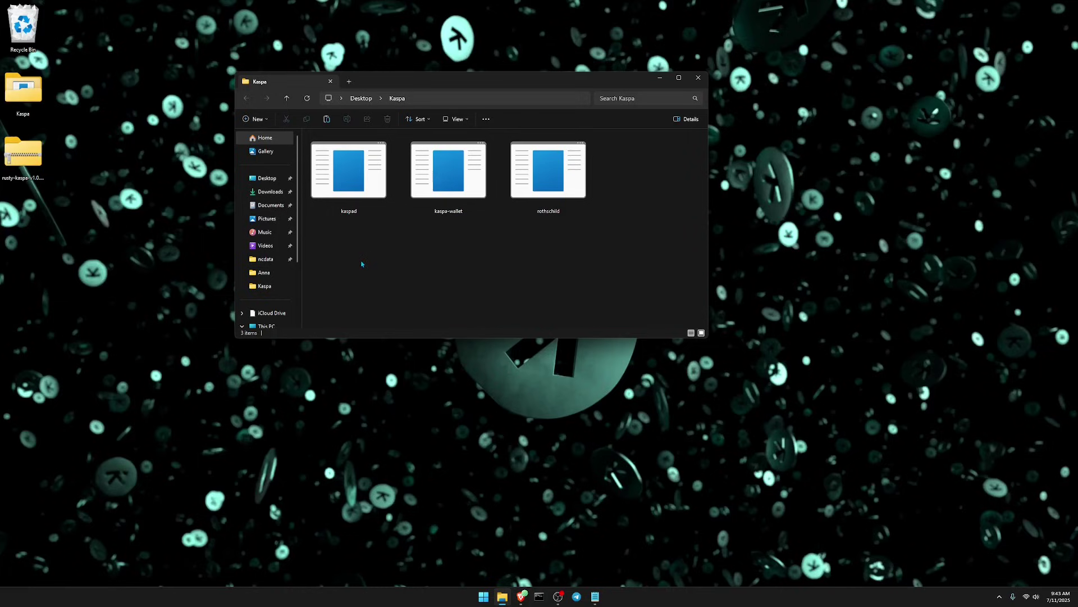
# - Run kaspad.exe from the Kaspa folder in Command Prompt with the --utxoindex option and review its startup log
pyautogui.rightClick(360, 187)
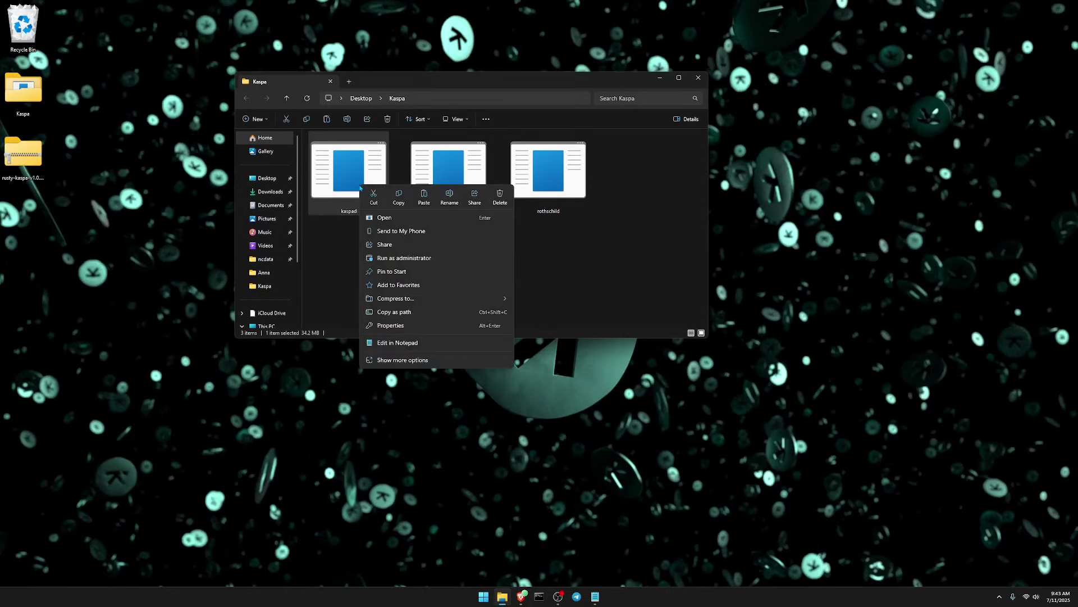
pyautogui.click(398, 201)
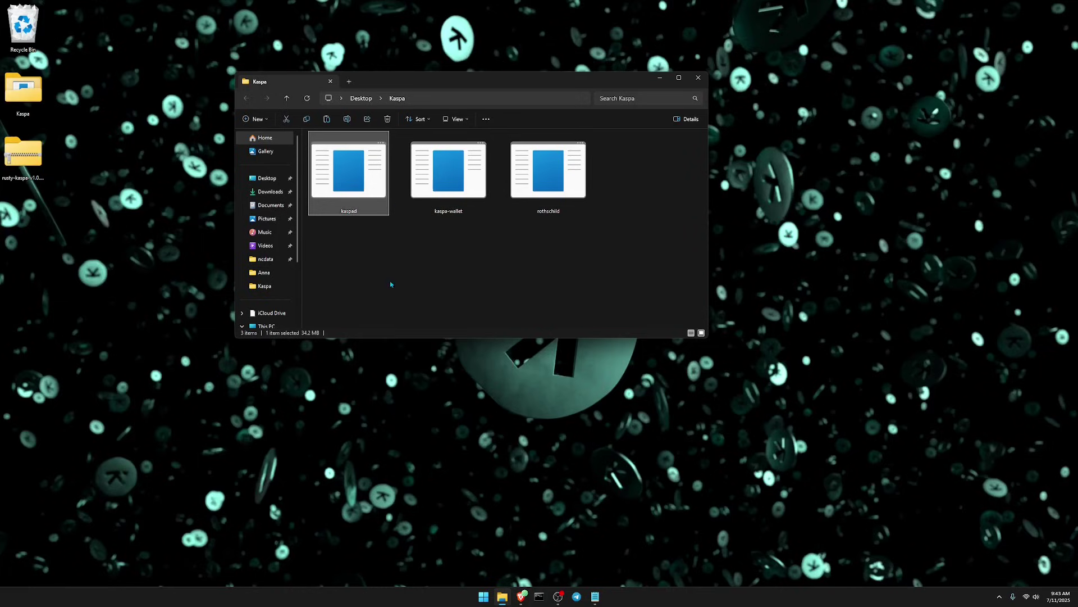
pyautogui.click(539, 596)
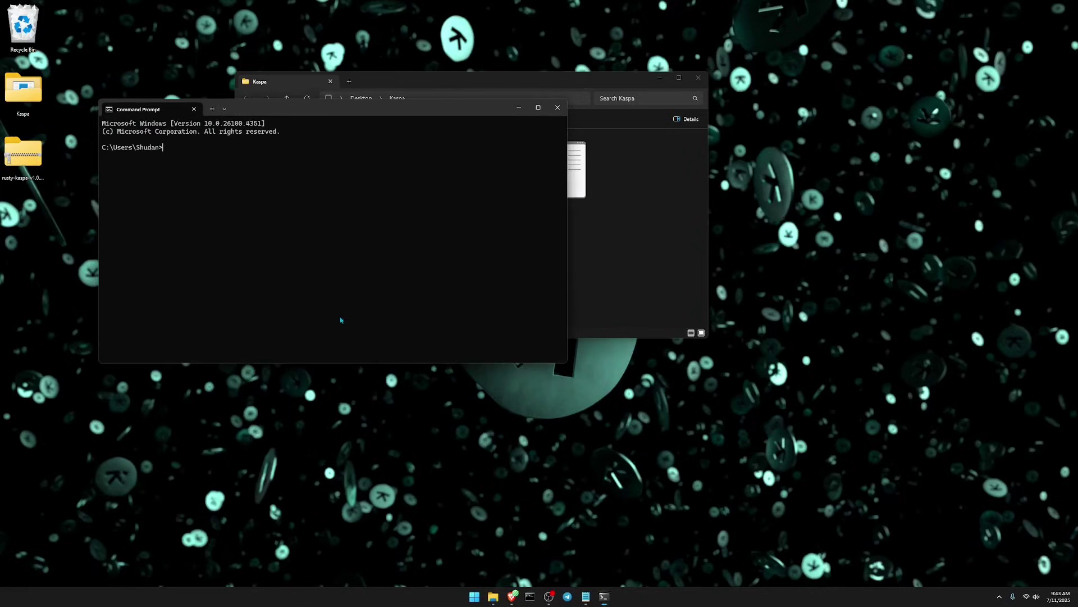
pyautogui.hotkey('ctrl', 'v')
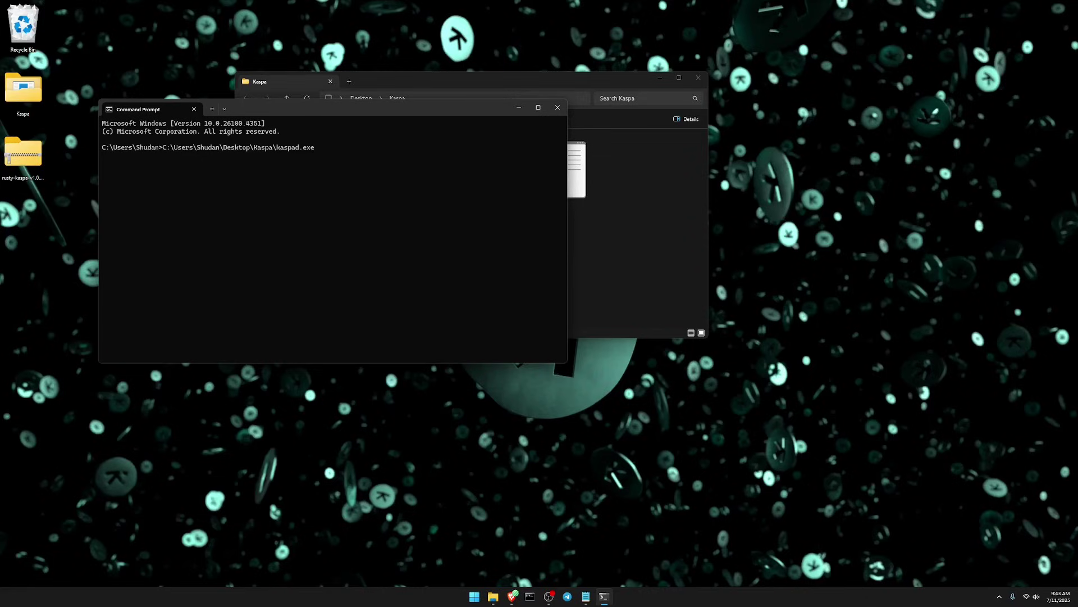
pyautogui.write('--utxoindex')
pyautogui.press('Return')
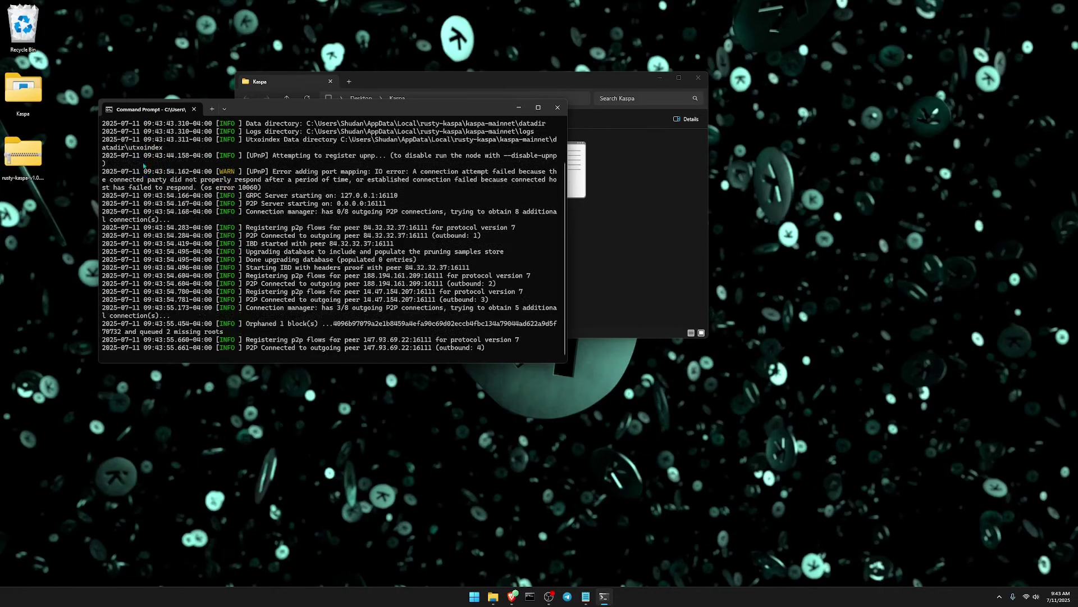
pyautogui.scroll(2, 163, 190)
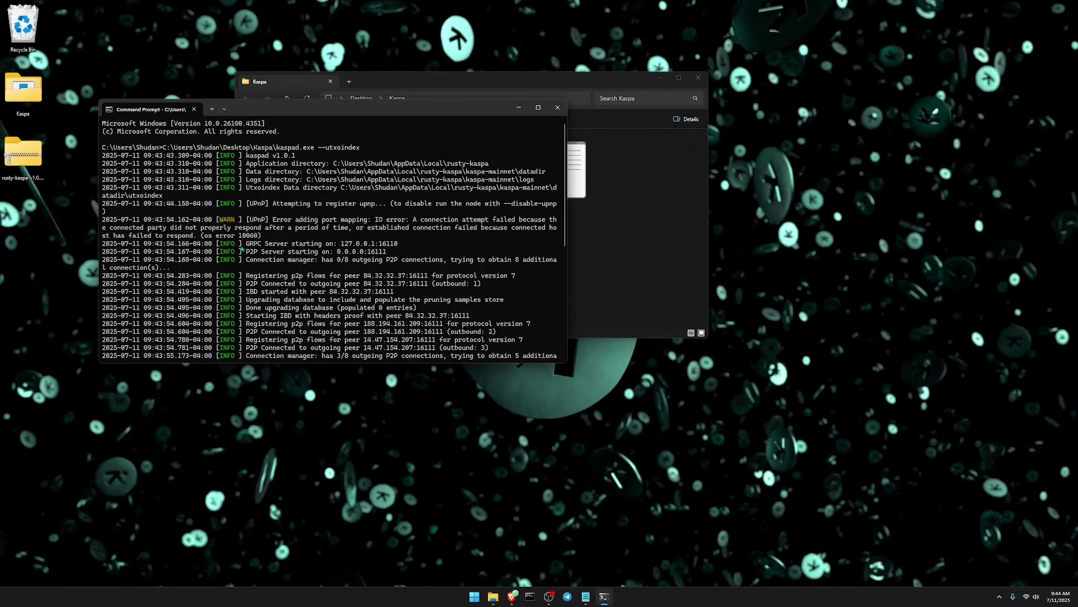
pyautogui.scroll(-15, 241, 249)
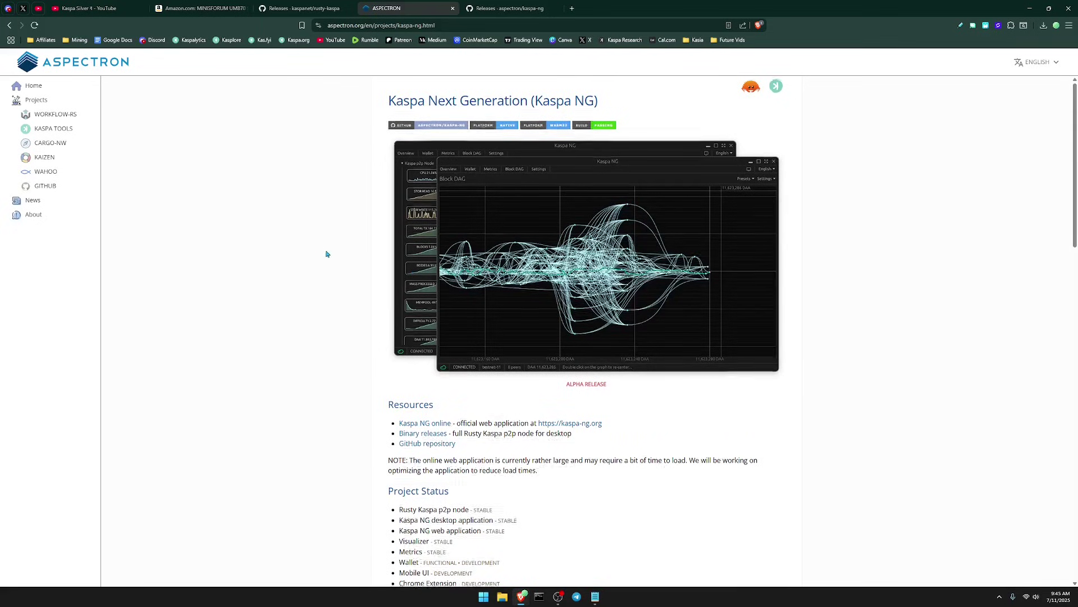
# - Download kaspa-ng-v1.0.1-windows-x64.zip to the Desktop via the Binary releases link on Aspectron's Kaspa NG page
pyautogui.scroll(-3, 320, 257)
pyautogui.scroll(1, 333, 284)
pyautogui.scroll(1, 333, 284)
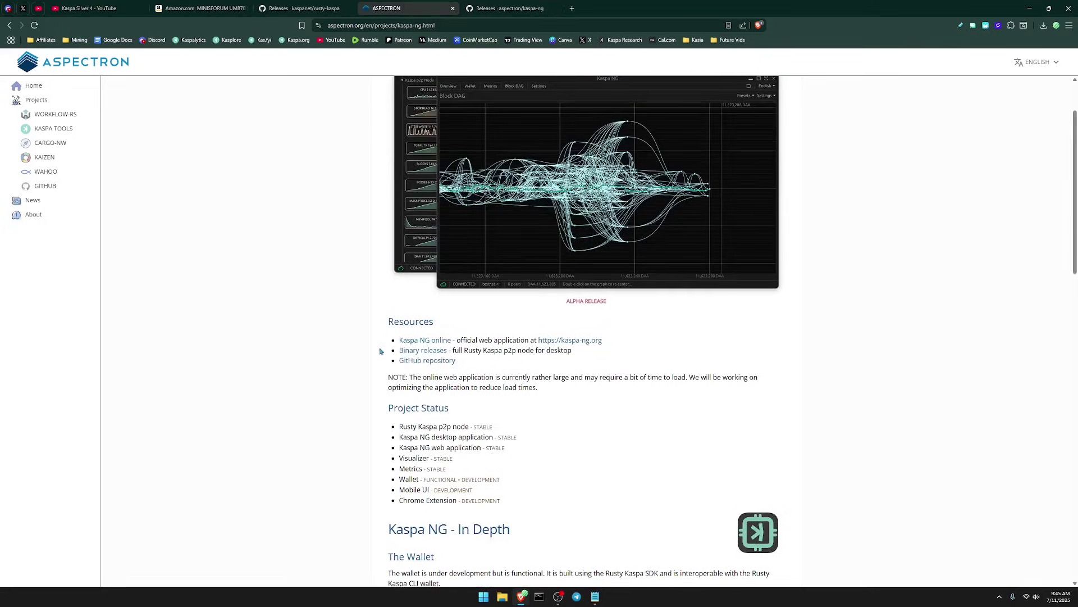
pyautogui.click(437, 354)
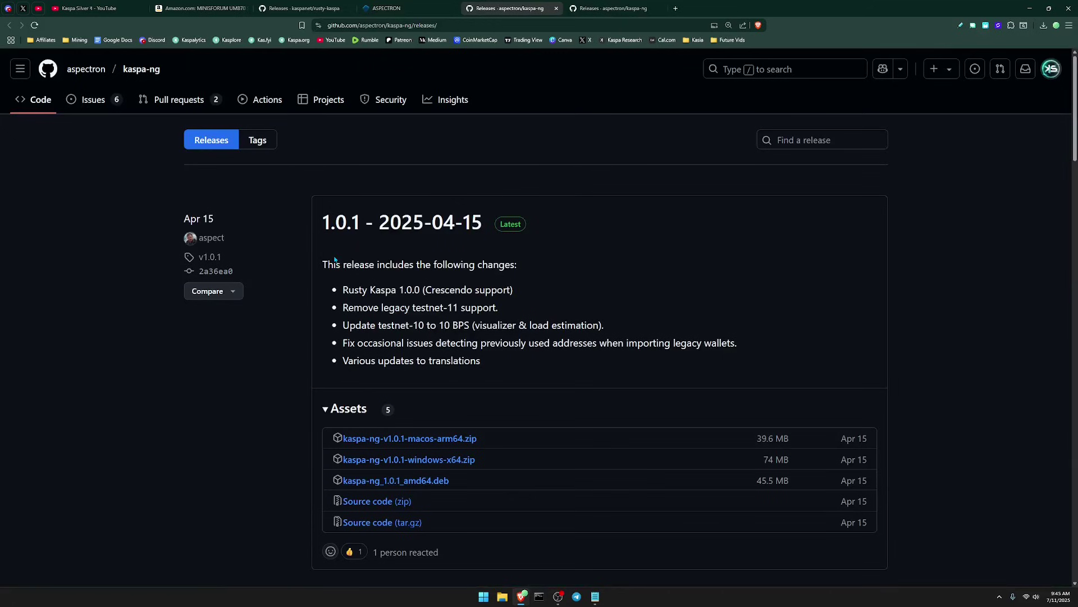
pyautogui.scroll(-2, 333, 258)
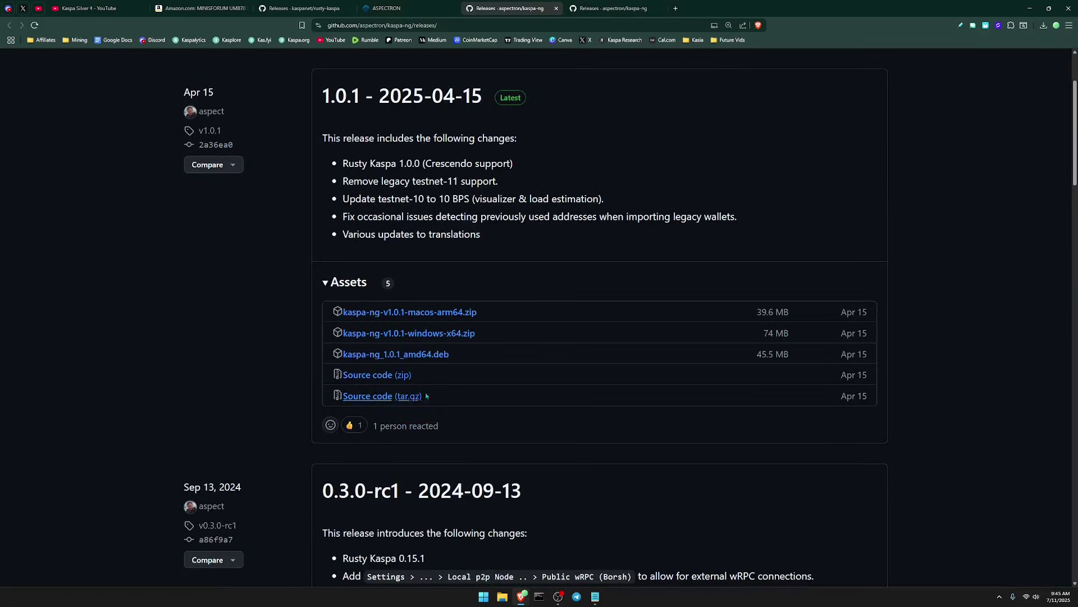
pyautogui.click(439, 335)
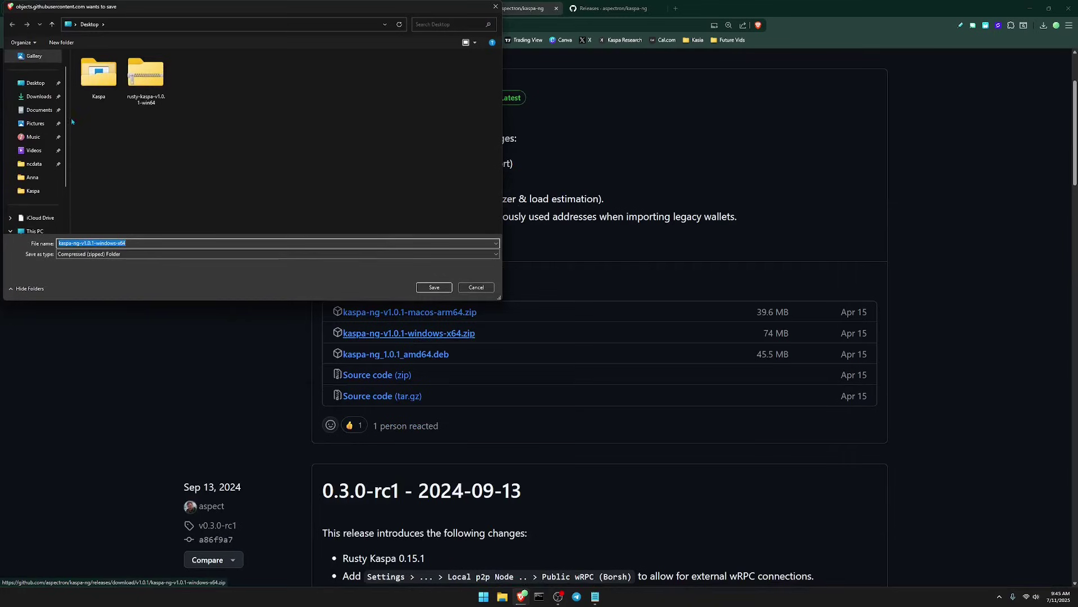
pyautogui.click(35, 83)
pyautogui.click(434, 287)
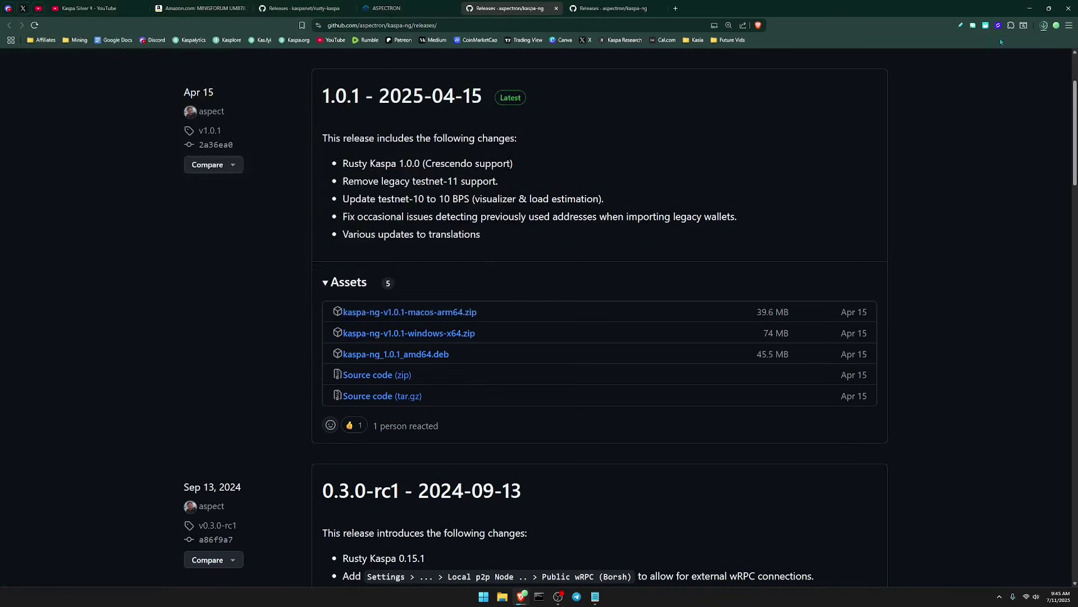
# - Extract the kaspa-ng archive from the desktop into the Kaspa folder
pyautogui.click(1029, 8)
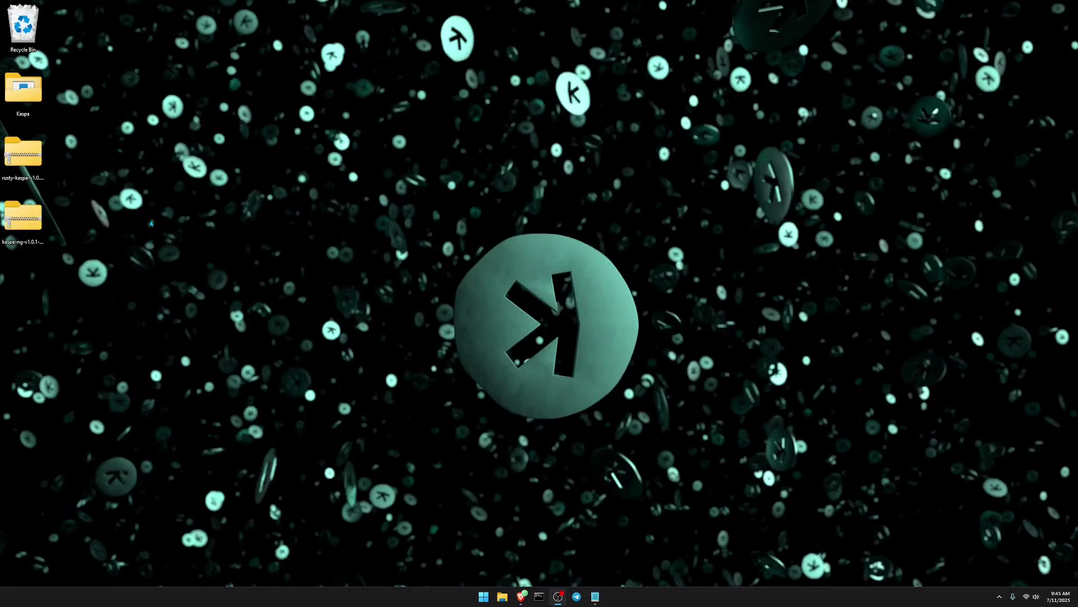
pyautogui.rightClick(36, 223)
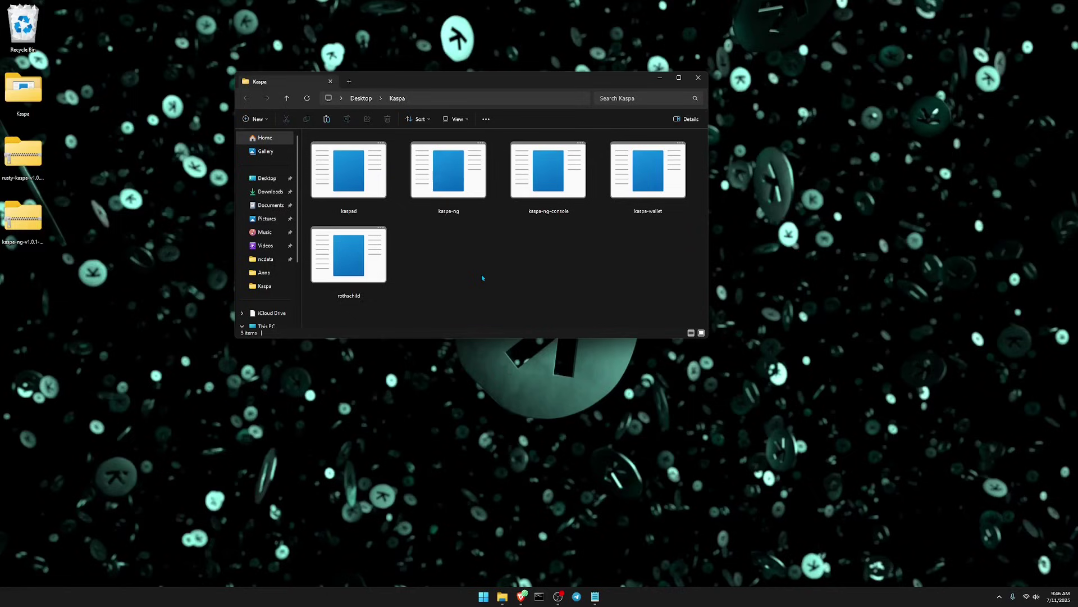
# - Launch kaspa-ng from the Kaspa folder, run it despite the SmartScreen block, and maximize its window
pyautogui.click(447, 180)
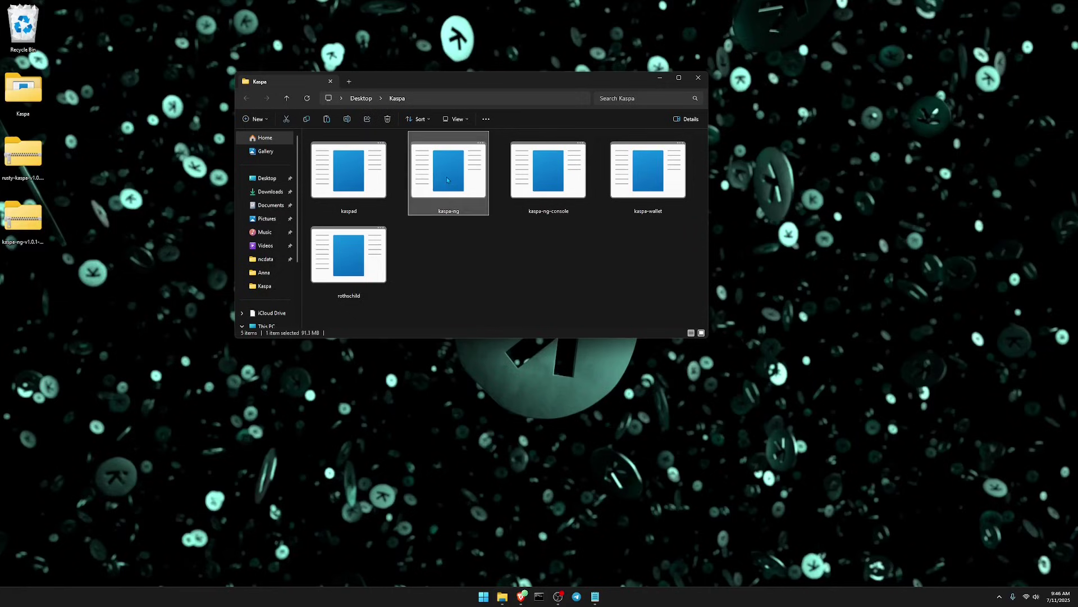
pyautogui.doubleClick(447, 179)
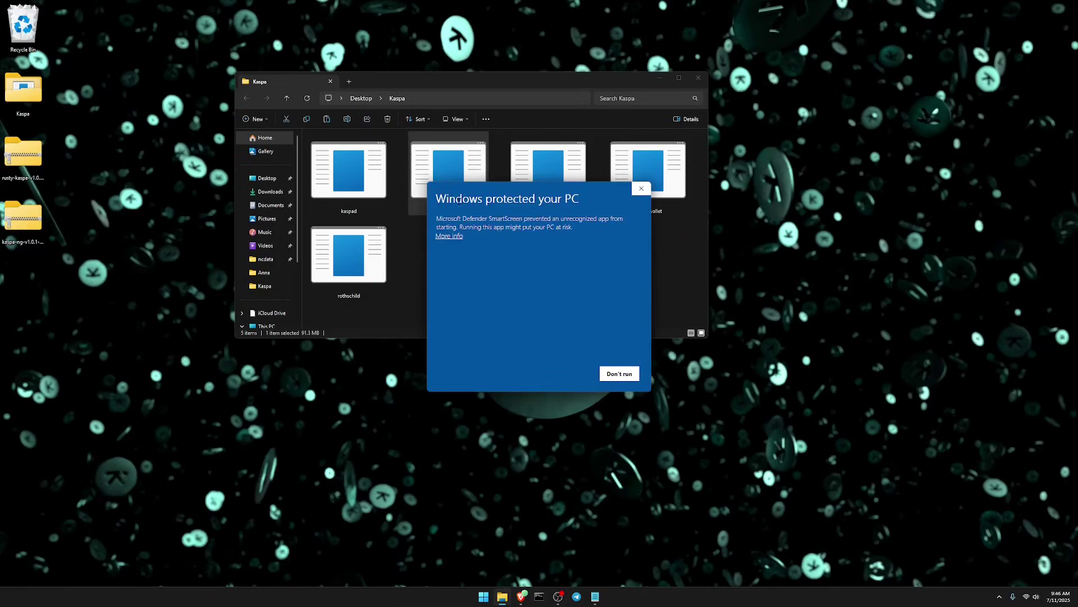
pyautogui.click(455, 236)
pyautogui.click(562, 373)
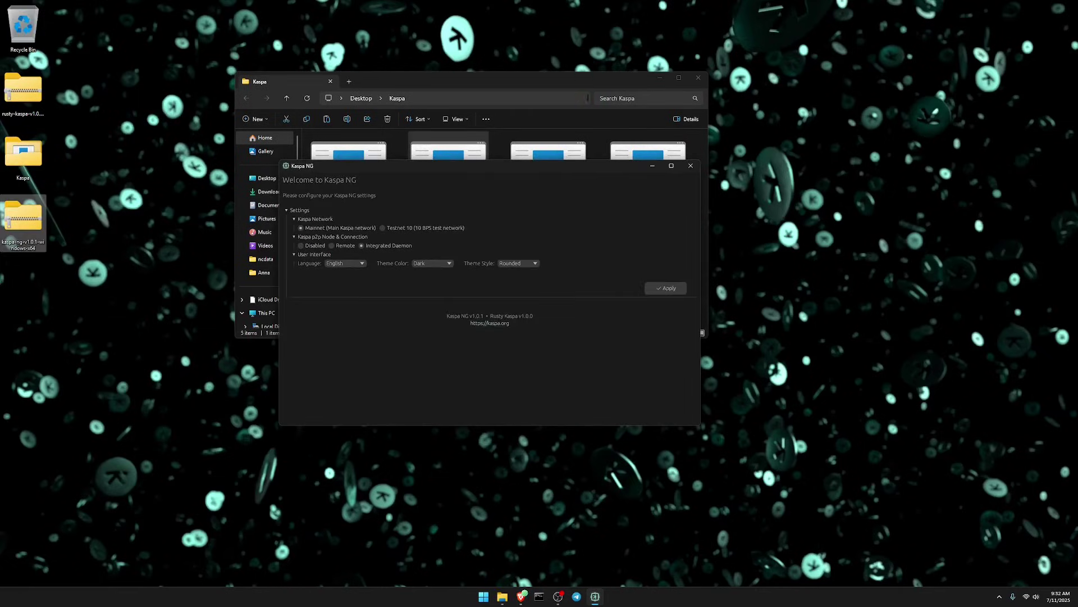
pyautogui.click(671, 166)
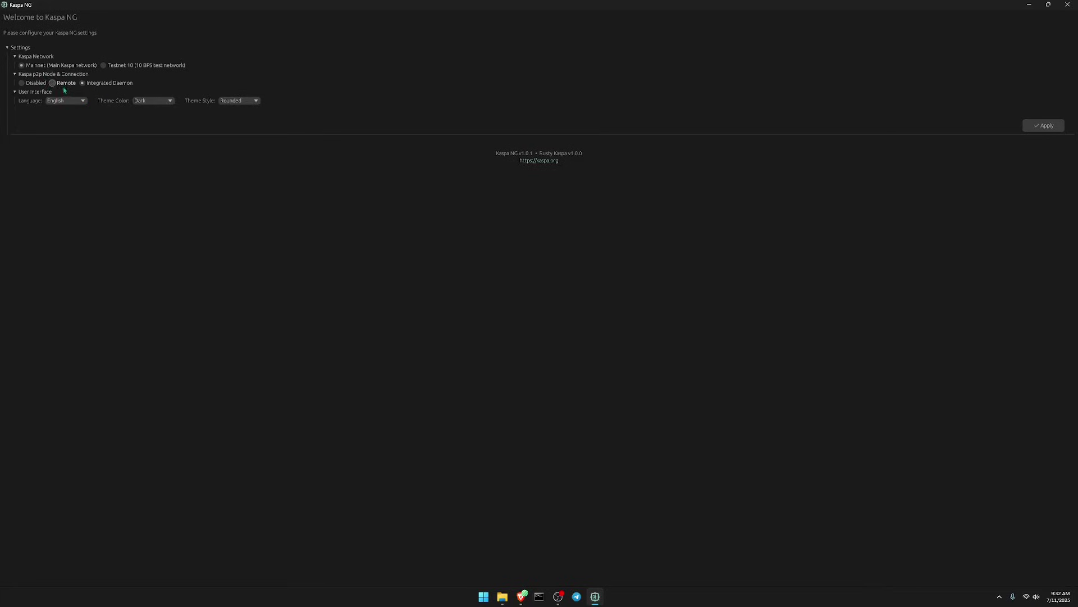
# - Try the Remote node mode with a Custom connection, and switch back to Integrated Daemon
pyautogui.click(61, 84)
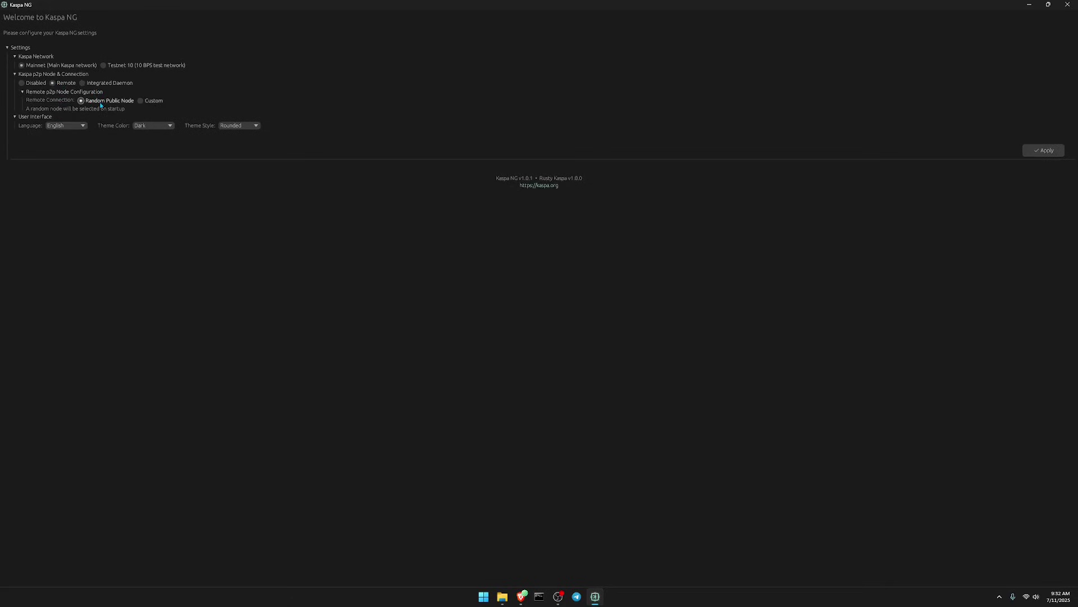
pyautogui.click(140, 100)
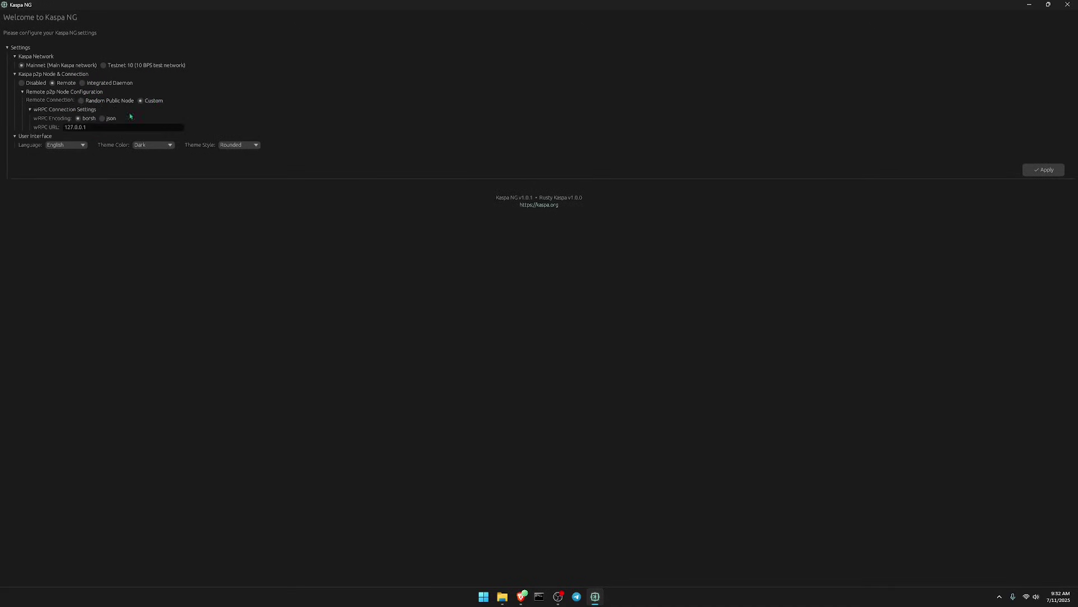
pyautogui.click(82, 83)
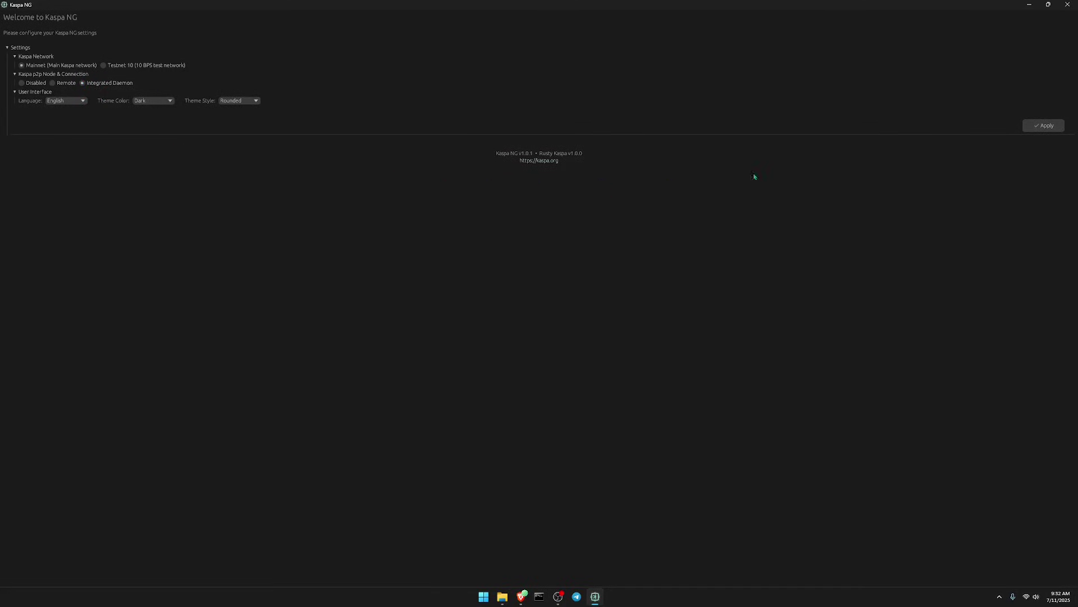
# - Apply the initial Kaspa NG setup for Mainnet with the Integrated Daemon and dismiss the changelog
pyautogui.click(1043, 125)
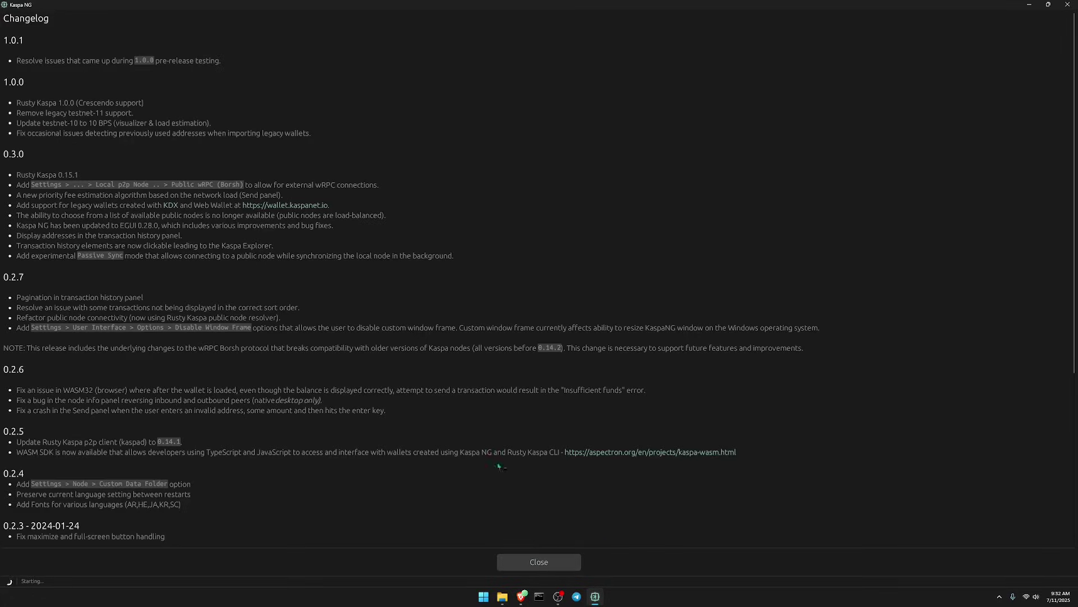
pyautogui.click(545, 563)
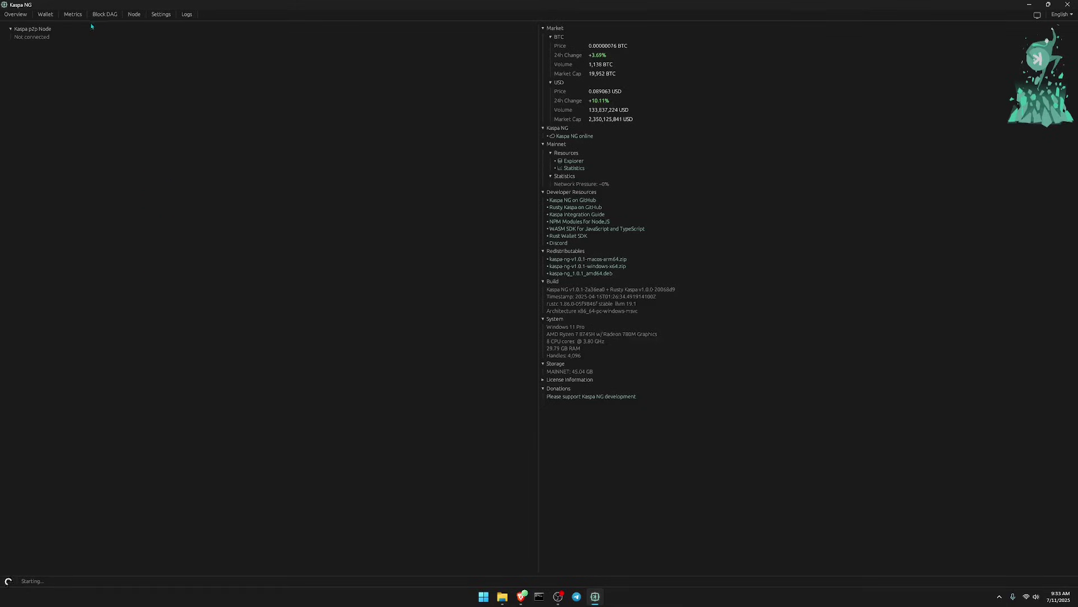
# - Open the Kaspa NG settings and allow kaspa-ng public and private network access through Windows Firewall
pyautogui.click(161, 15)
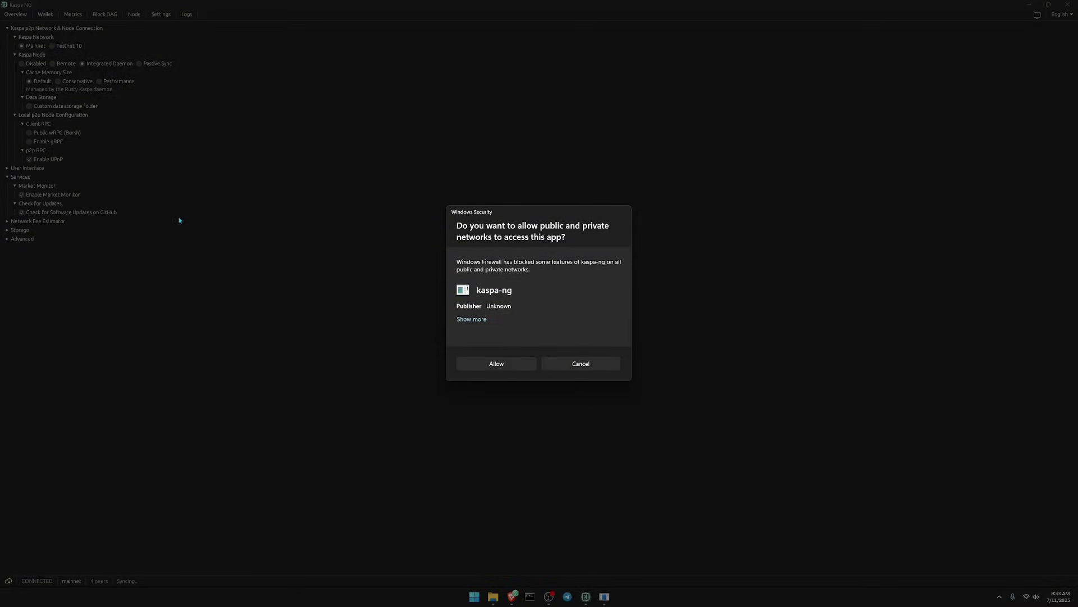
pyautogui.click(501, 365)
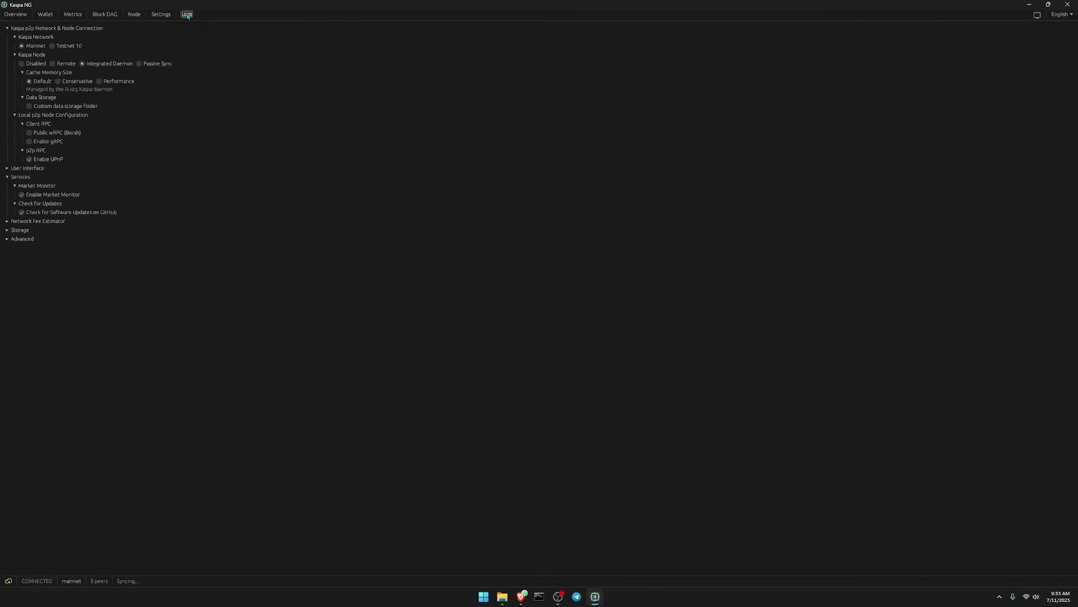
# - Check the integrated daemon's sync logs and open the Block DAG view in Kaspa NG
pyautogui.click(188, 16)
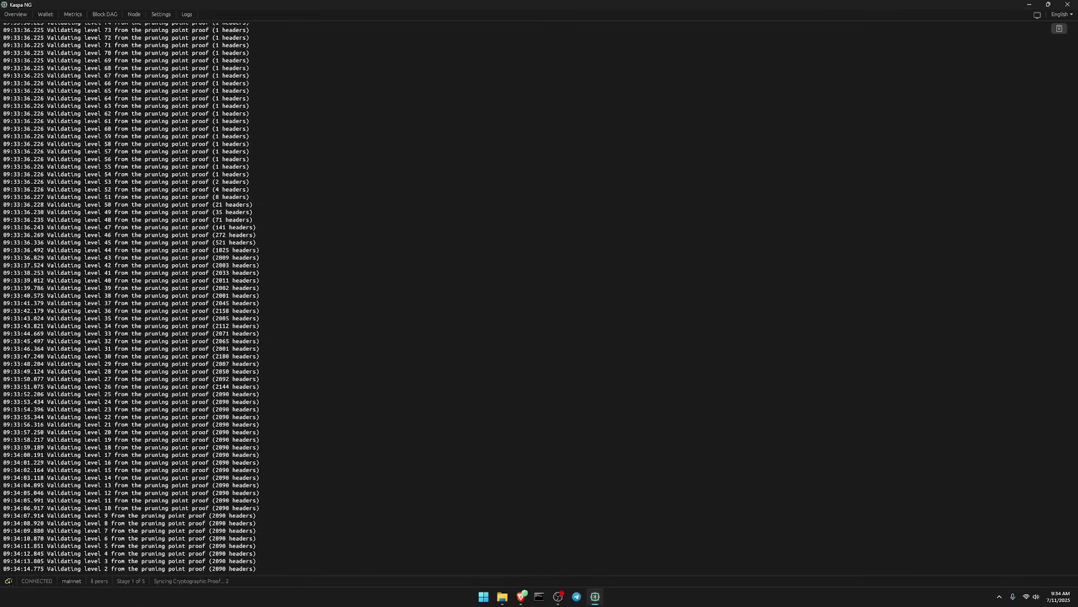
pyautogui.click(105, 14)
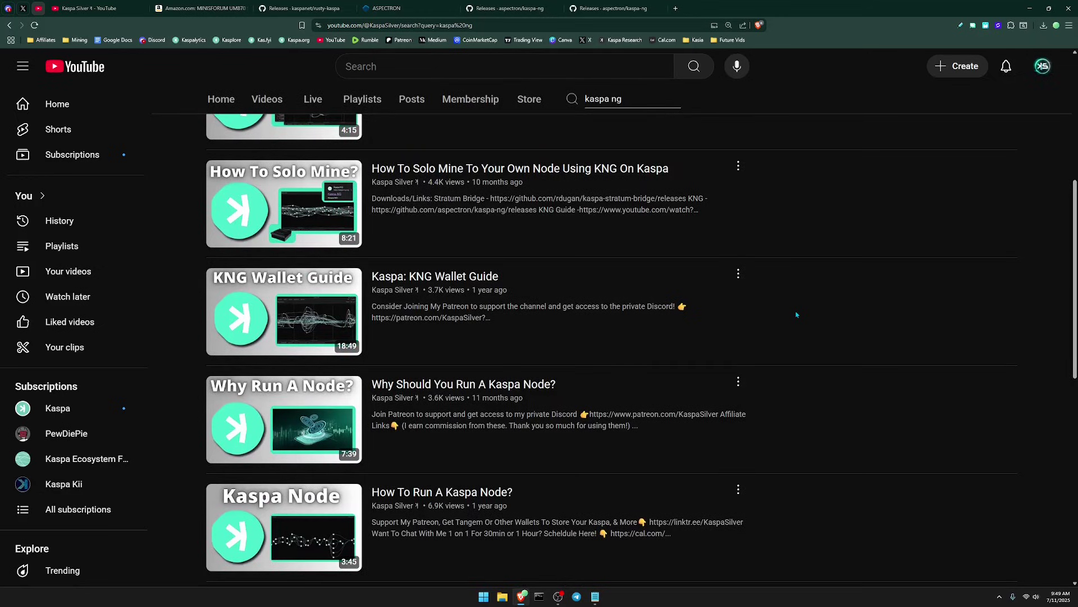
pyautogui.moveTo(518, 324)
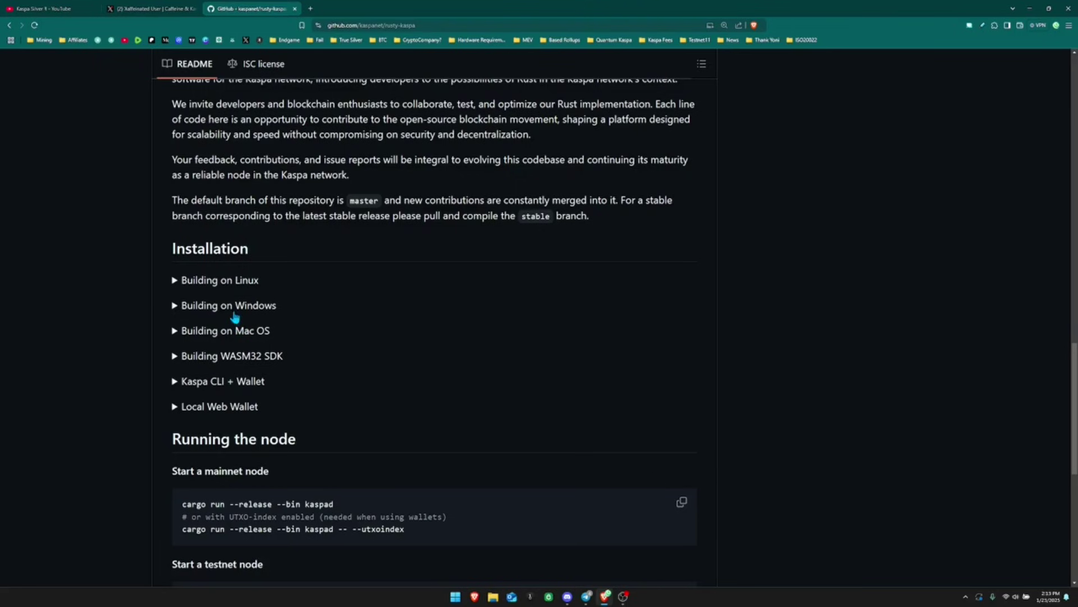
# - Expand the rusty-kaspa Building on Windows instructions and download Git-2.47.1.2-64-bit.exe to the Desktop
pyautogui.click(272, 306)
pyautogui.scroll(-2, 337, 270)
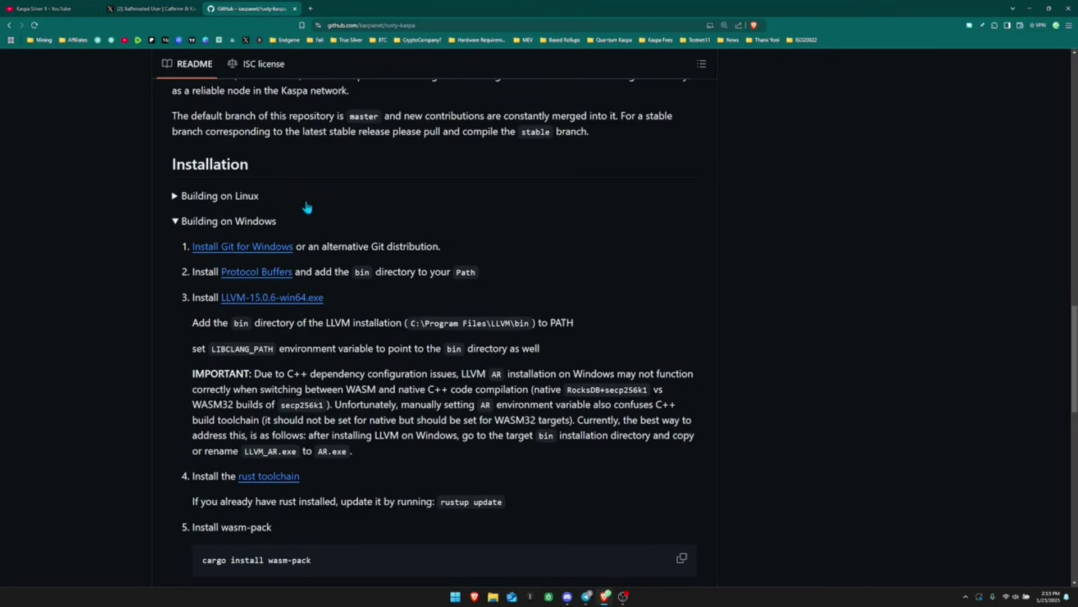
pyautogui.click(224, 247)
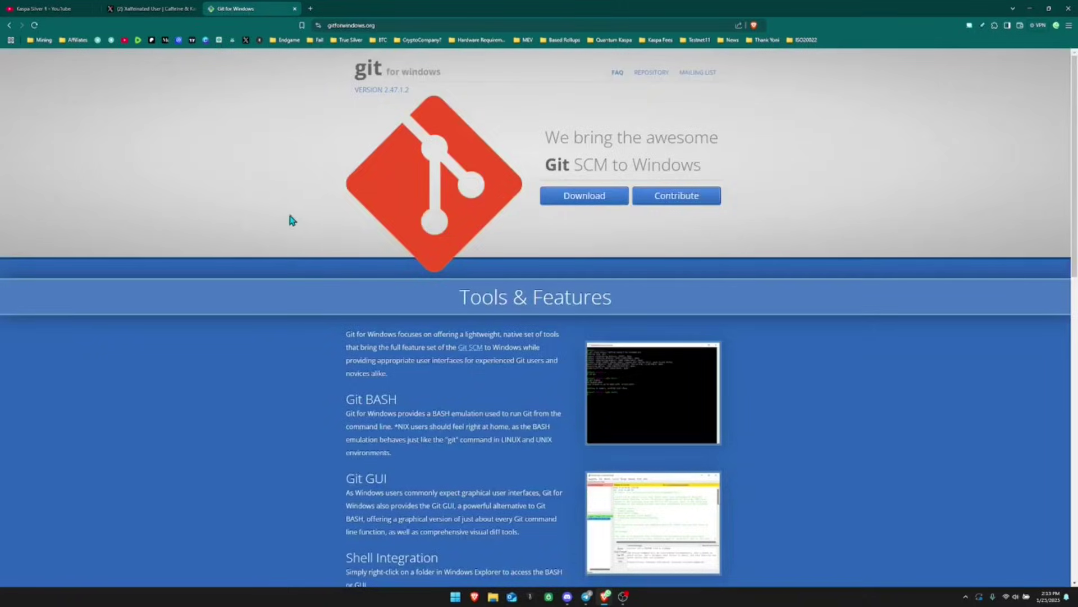
pyautogui.click(579, 197)
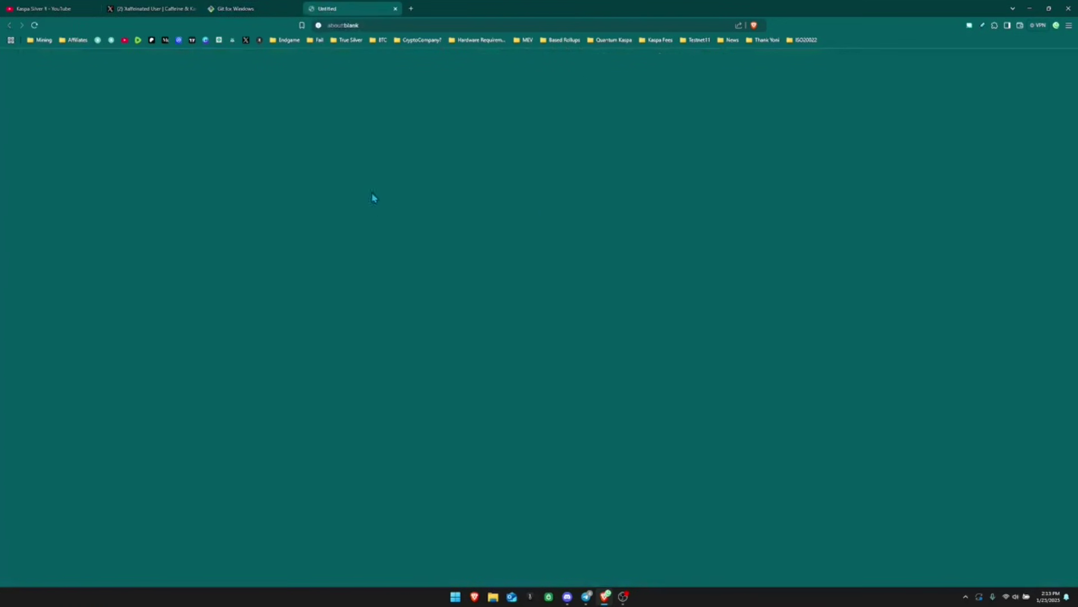
pyautogui.click(35, 83)
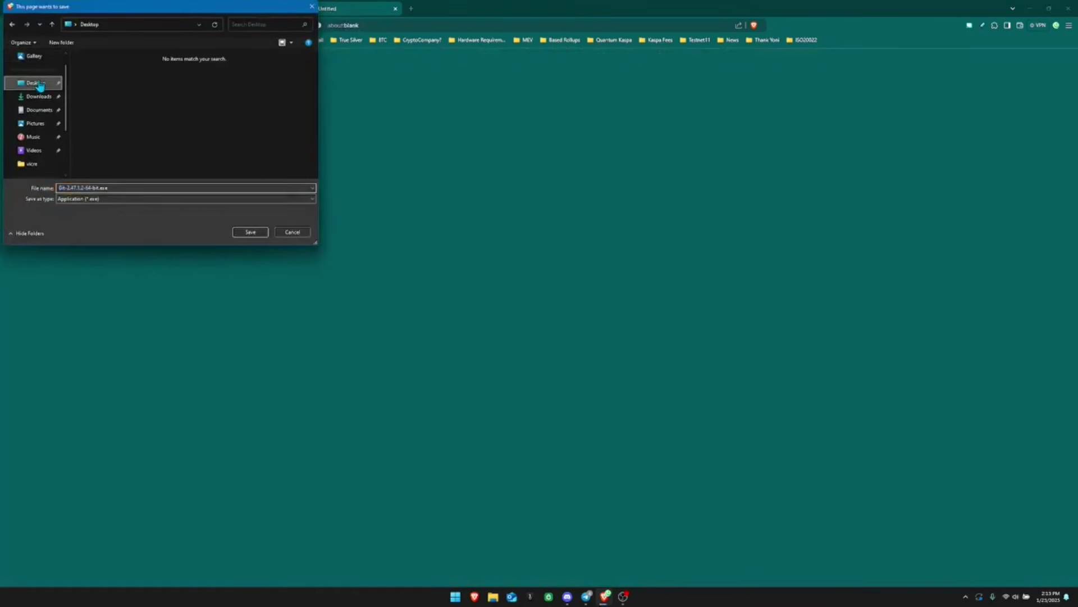
pyautogui.click(252, 232)
# - Run the downloaded Git 2.47.1.2 installer from the desktop and proceed past the license information through setup
pyautogui.press('super+d')
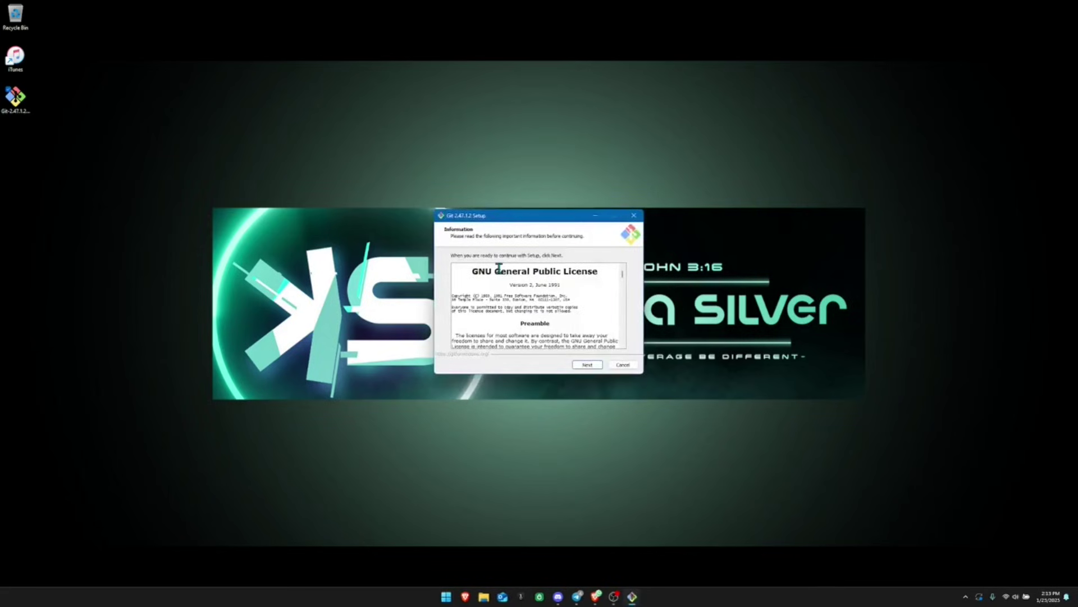
pyautogui.click(587, 365)
pyautogui.click(592, 370)
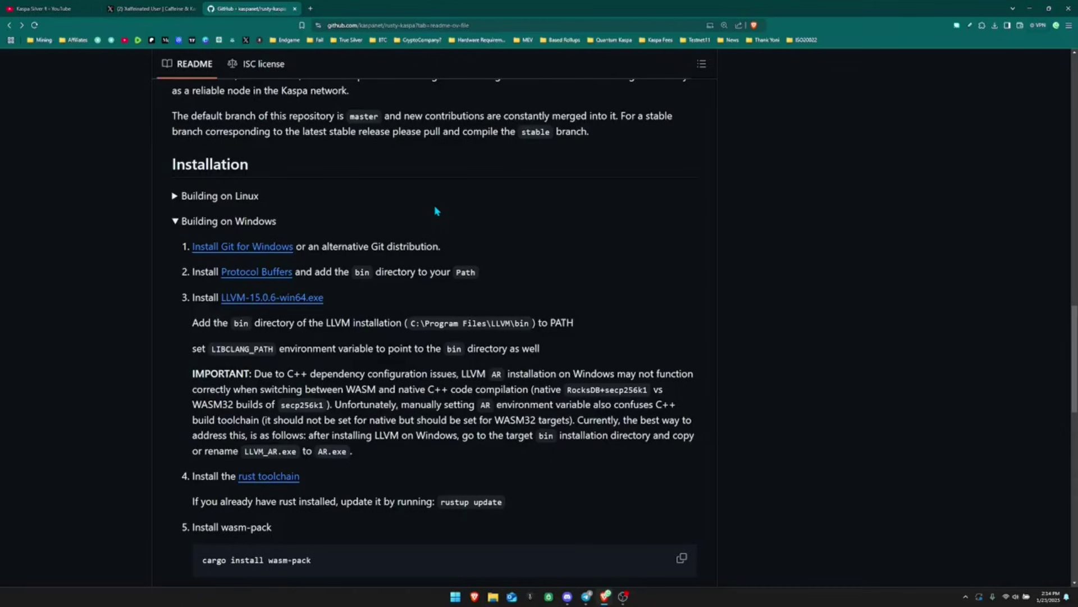
# - Open Terminal, check the Git installation with git version, and close the window
pyautogui.press('super')
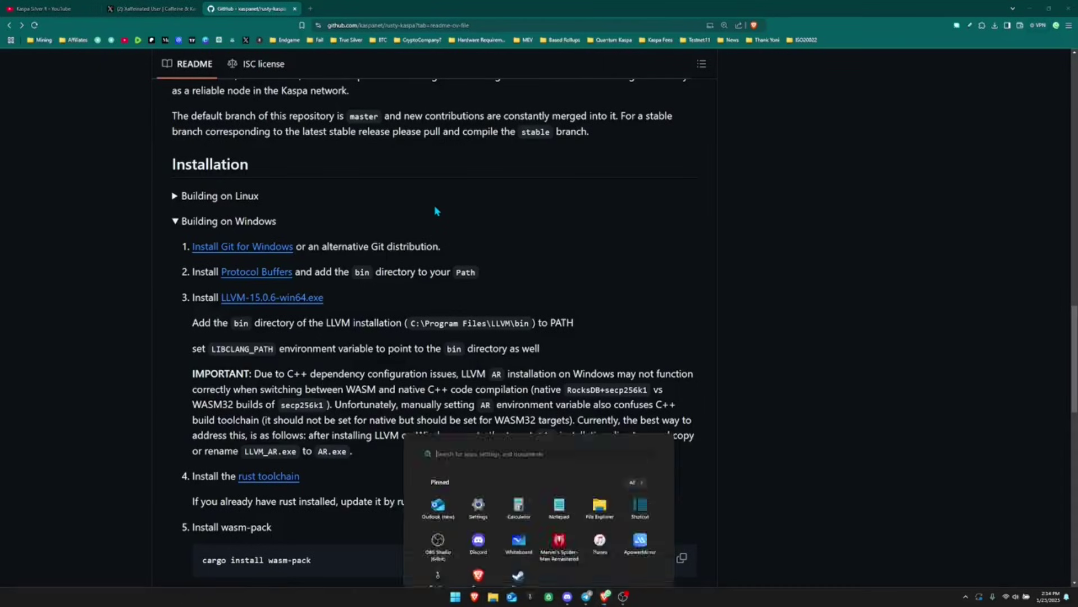
pyautogui.write('term')
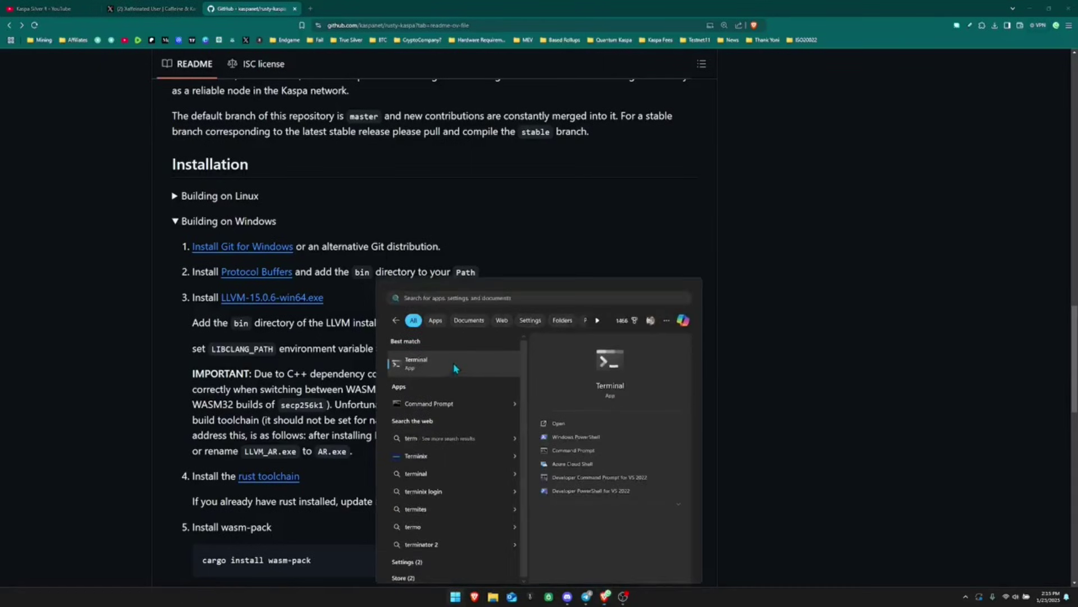
pyautogui.press('Return')
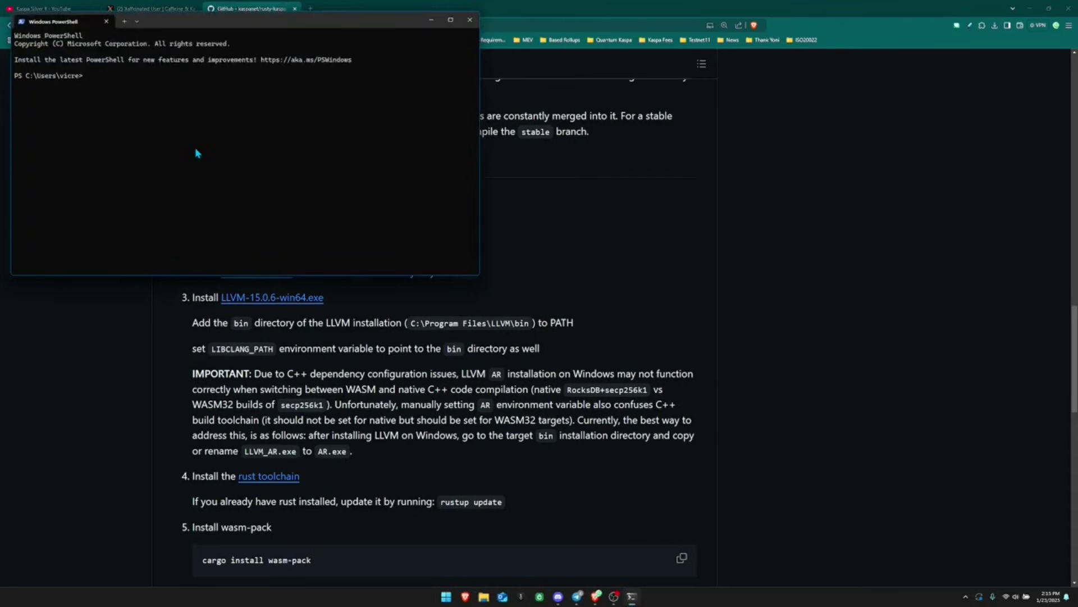
pyautogui.write('git version')
pyautogui.press('Return')
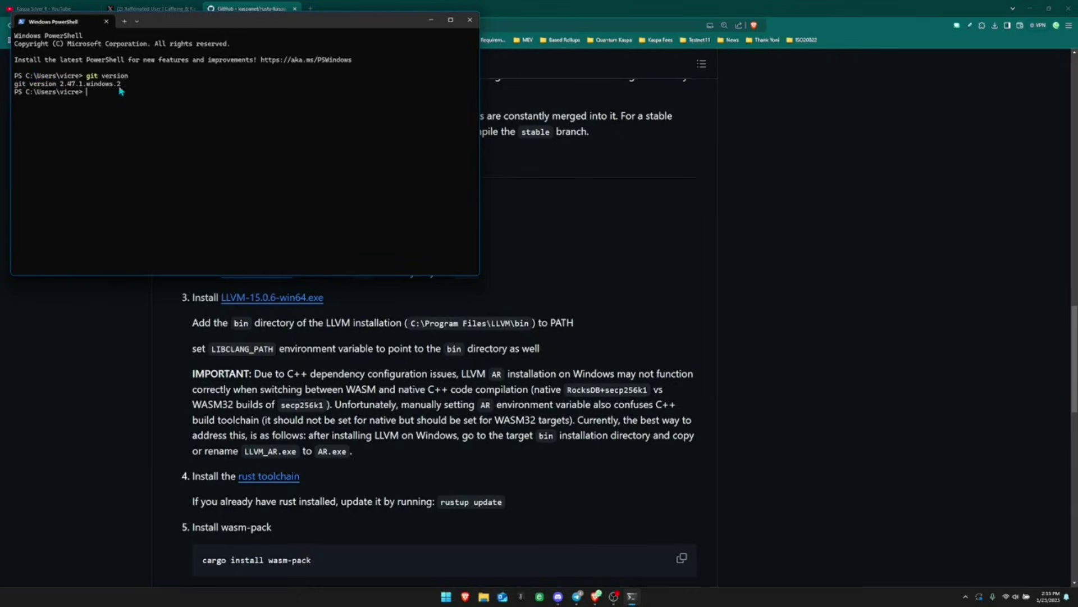
pyautogui.click(451, 20)
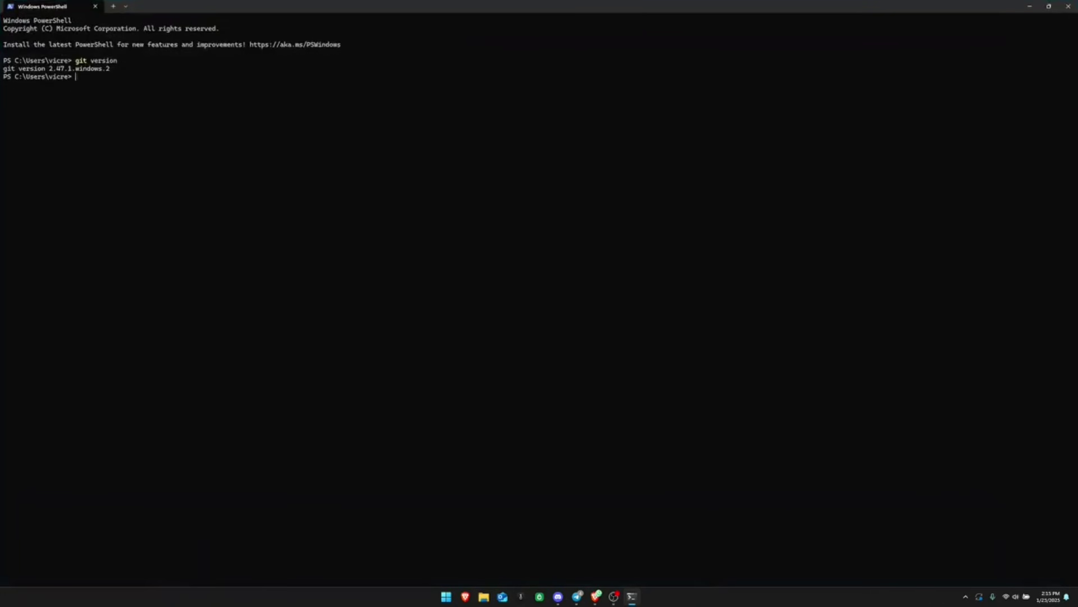
pyautogui.click(1068, 6)
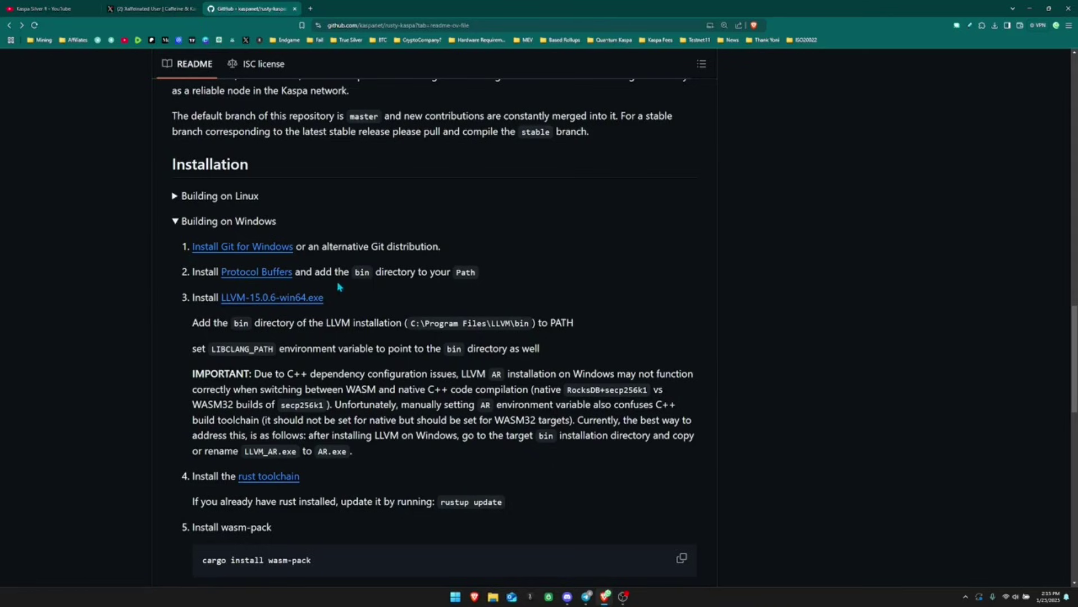
# - Download the Protocol Buffers archive protoc-21.10-win64.zip to the Desktop and minimize the browser
pyautogui.click(261, 275)
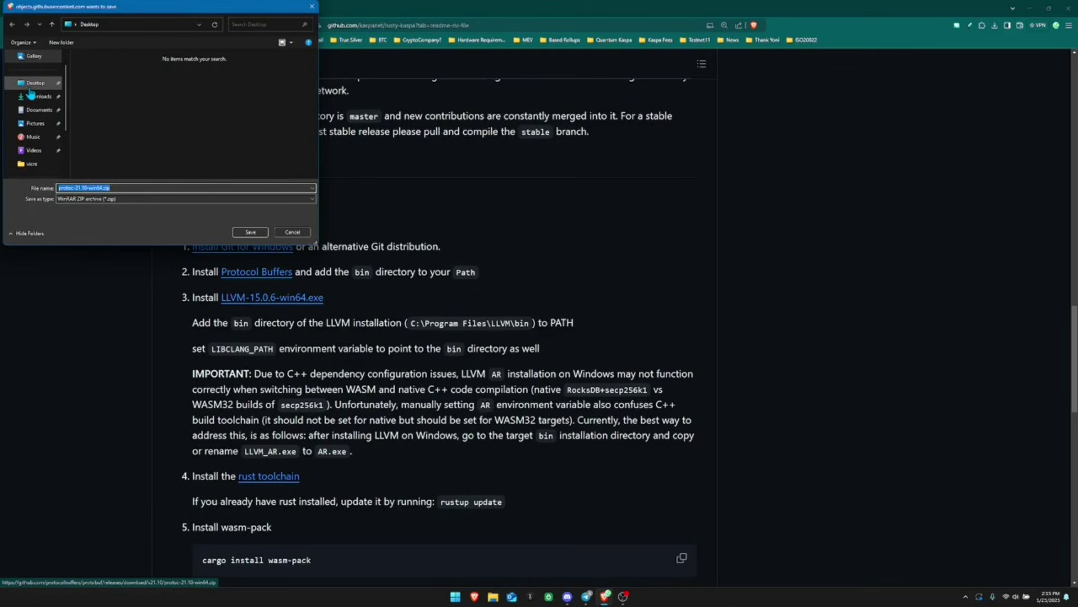
pyautogui.click(251, 232)
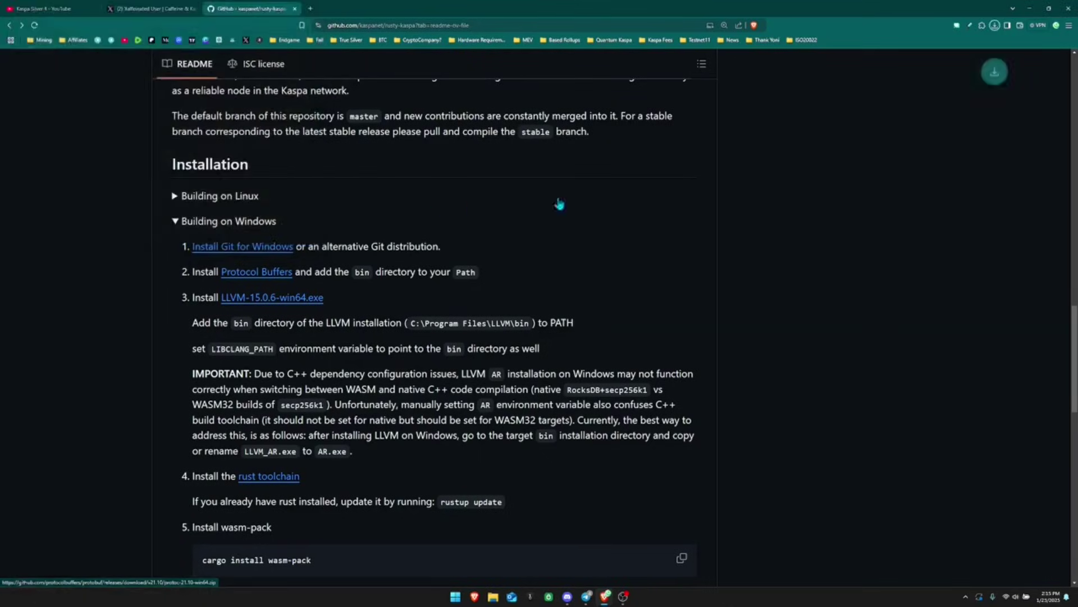
pyautogui.click(1030, 8)
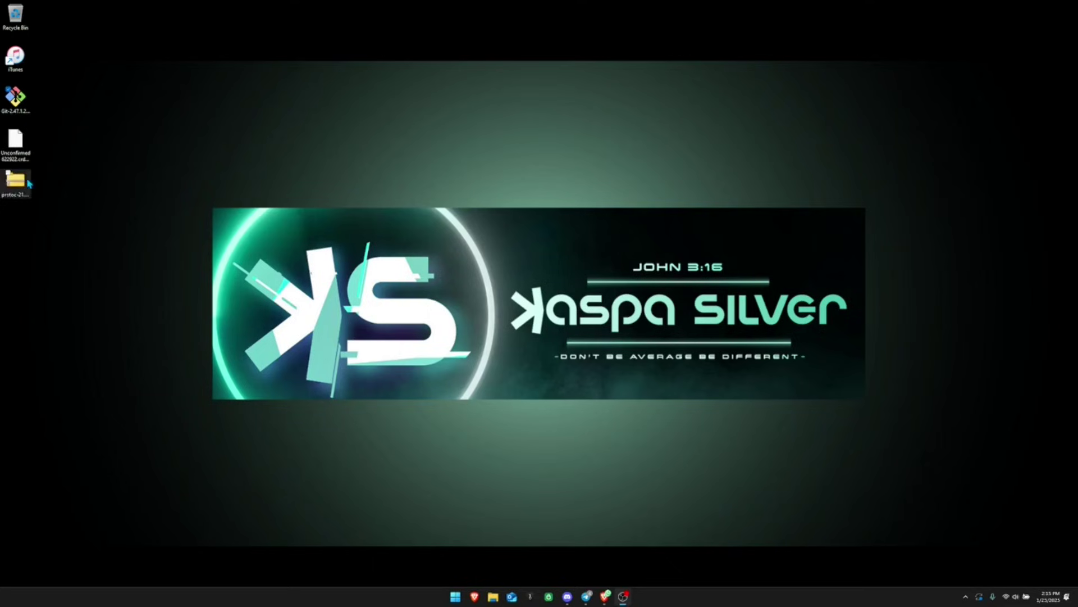
# - Create a folder named TN11 on the desktop and place it below the protoc archive
pyautogui.rightClick(133, 180)
pyautogui.moveTo(168, 236)
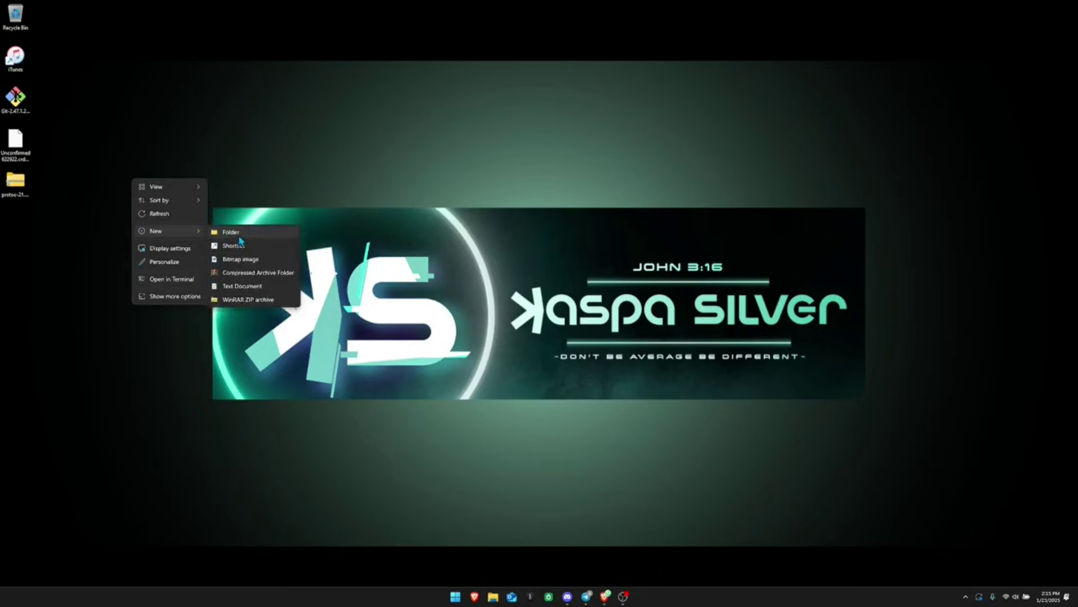
pyautogui.click(239, 240)
pyautogui.write('TN')
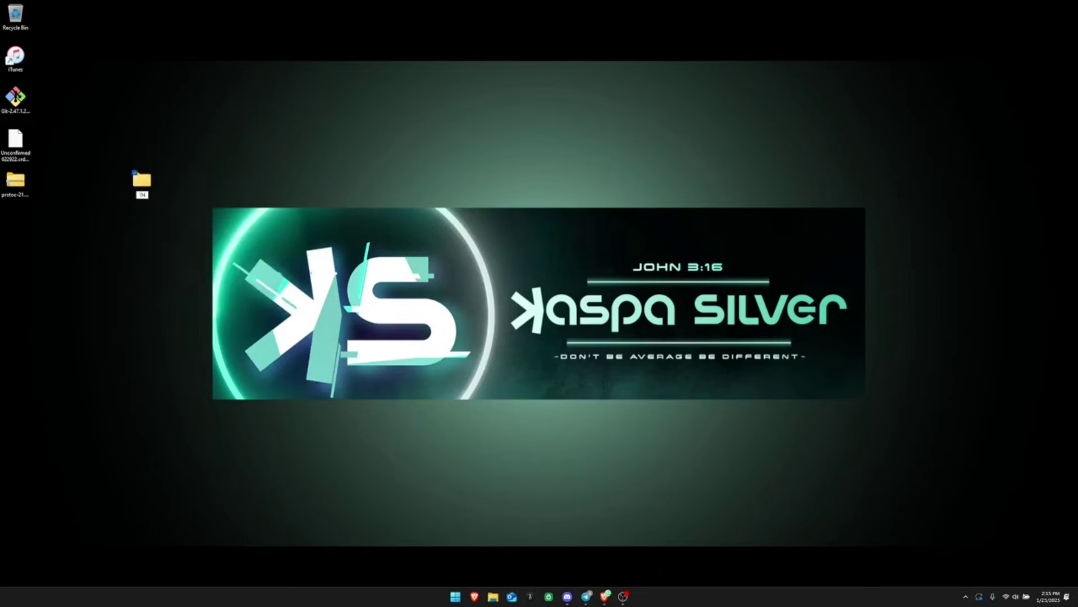
pyautogui.write('11')
pyautogui.press('Return')
pyautogui.moveTo(142, 181); pyautogui.dragTo(27, 209)
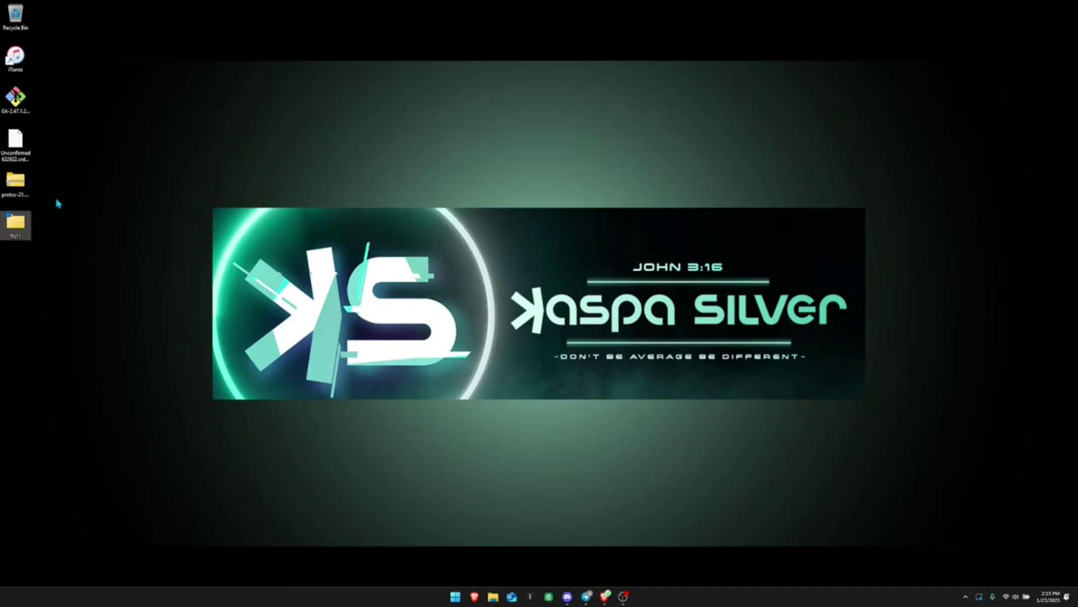
pyautogui.click(58, 203)
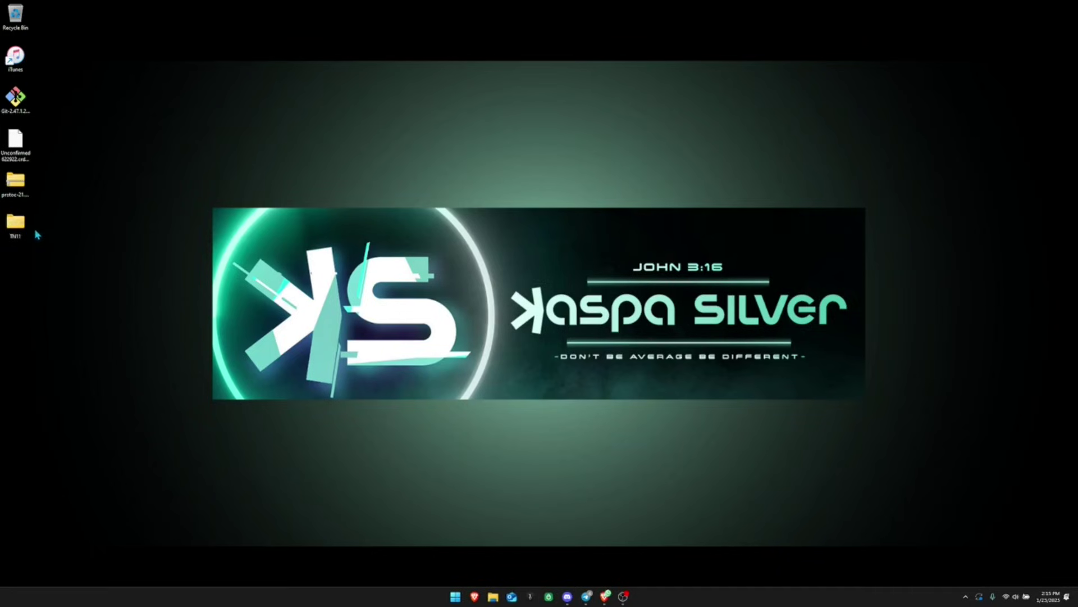
# - Extract the protoc archive with the desktop's TN11 folder as the destination
pyautogui.rightClick(17, 186)
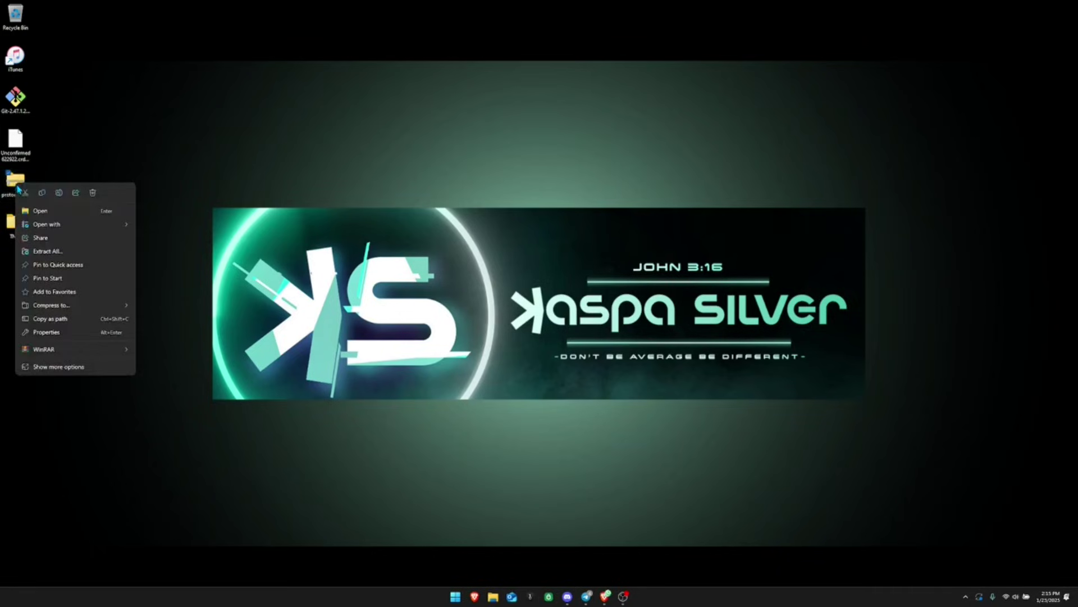
pyautogui.click(48, 251)
pyautogui.click(636, 259)
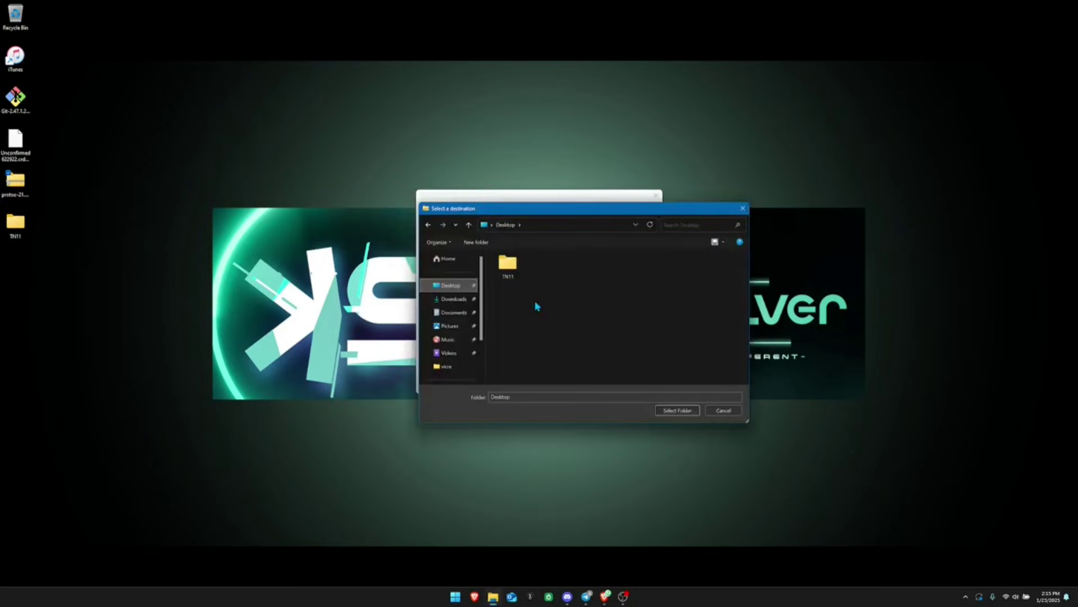
pyautogui.click(513, 274)
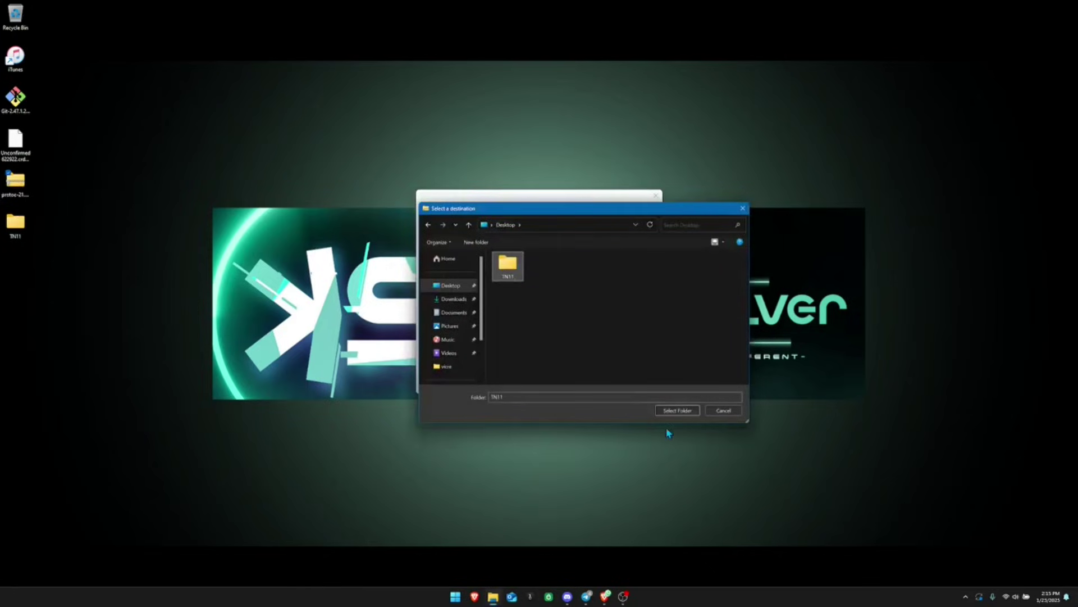
pyautogui.click(685, 410)
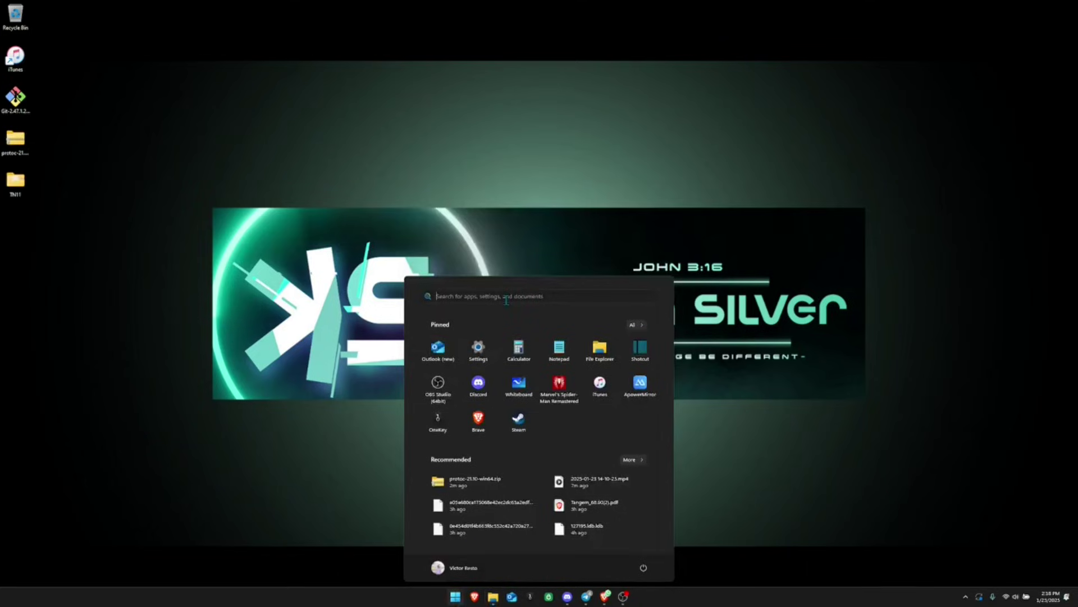
# - Open the user Path variable for editing in the Windows environment variables
pyautogui.write('envi')
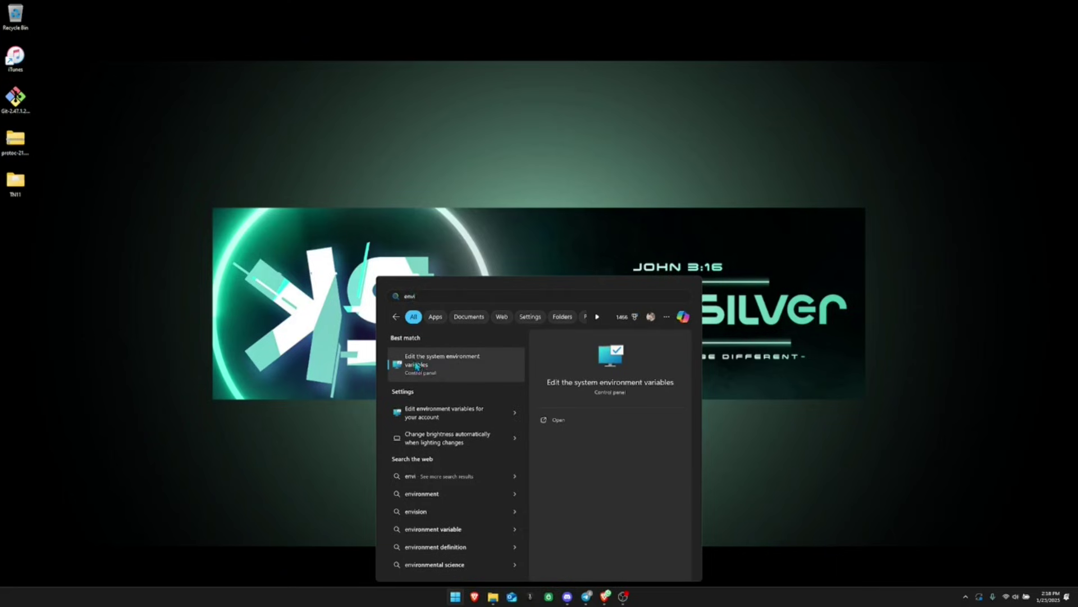
pyautogui.click(451, 371)
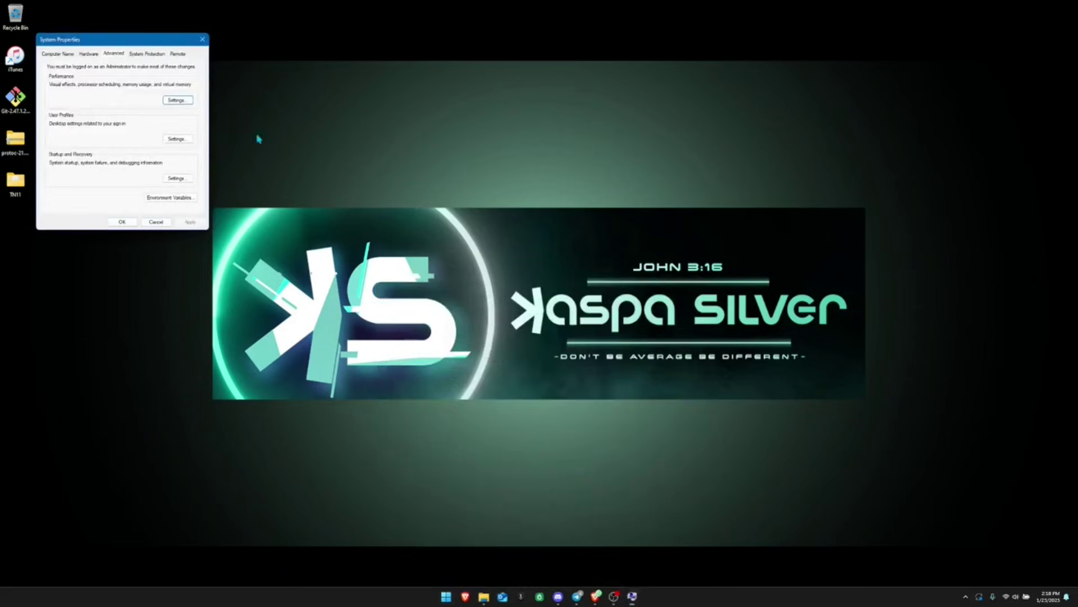
pyautogui.moveTo(142, 45); pyautogui.dragTo(547, 178)
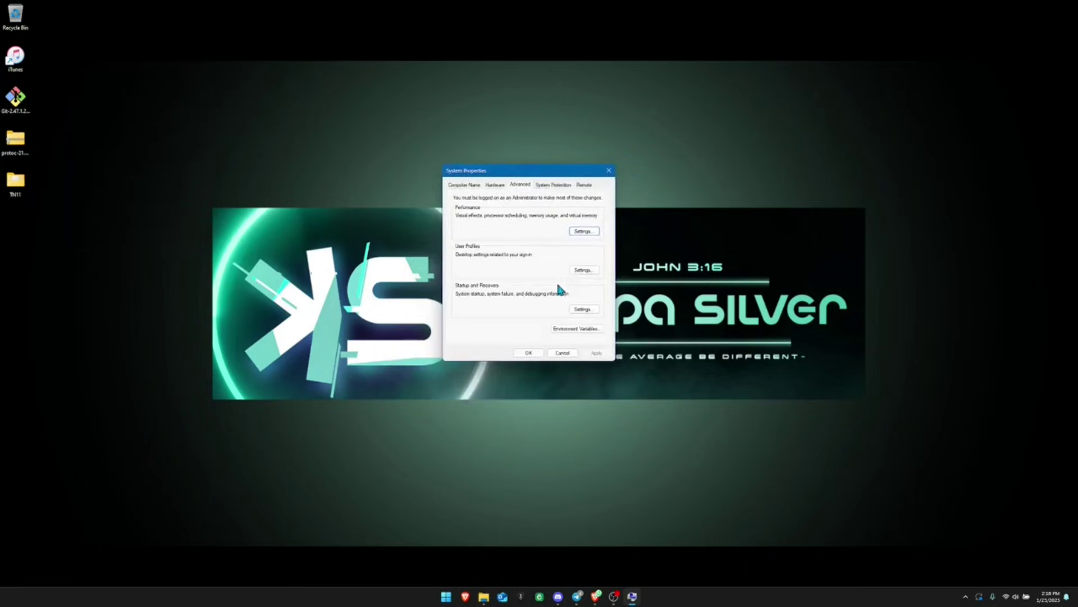
pyautogui.click(582, 331)
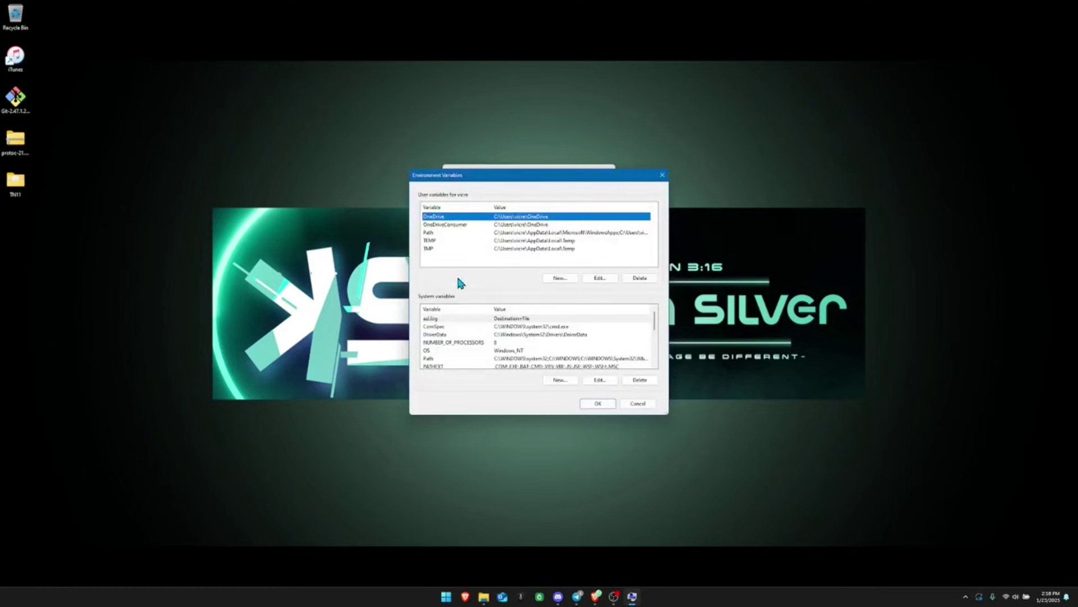
pyautogui.click(439, 233)
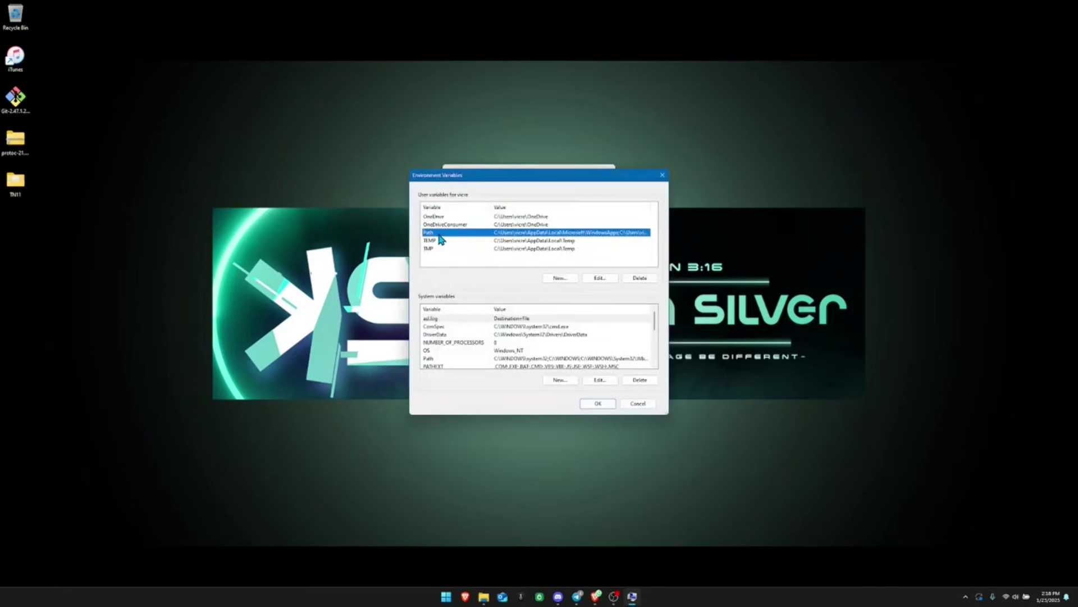
pyautogui.click(598, 278)
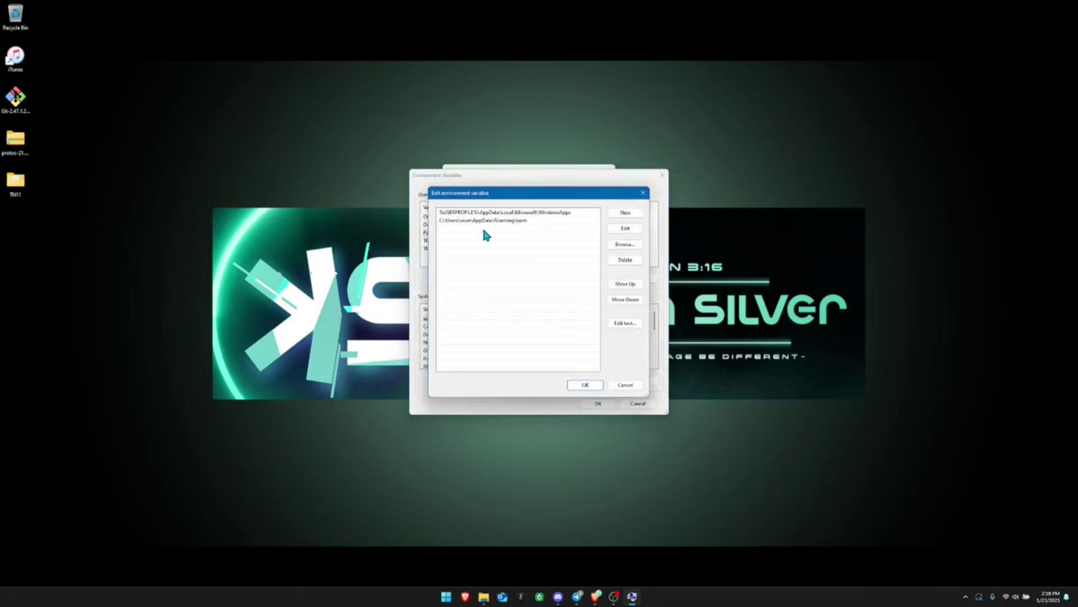
# - Add the bin folder inside the desktop's TN11 folder to the user Path variable and accept all system dialogs
pyautogui.click(628, 246)
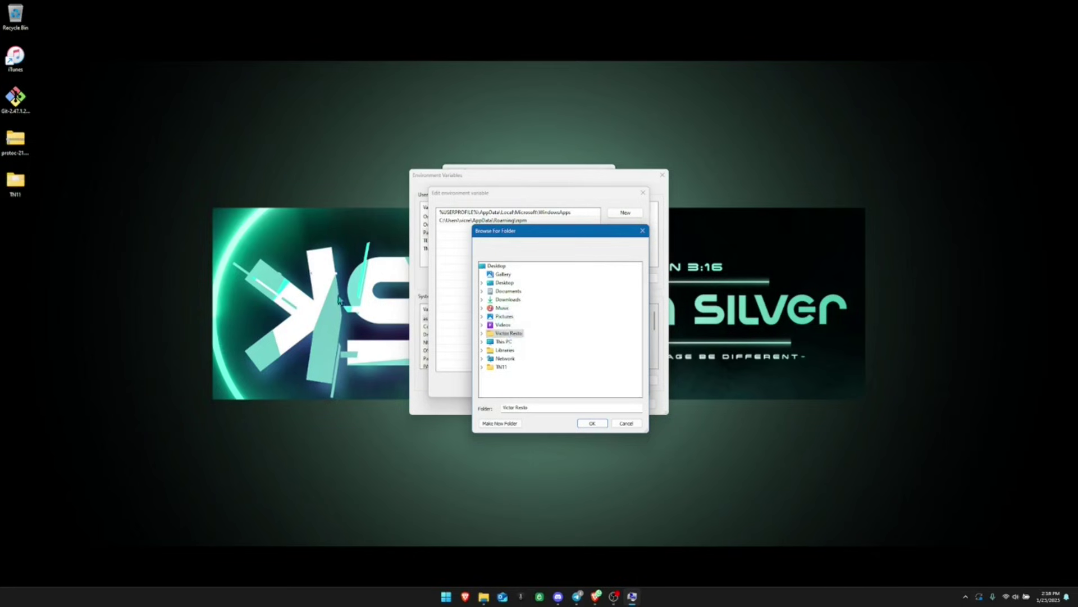
pyautogui.click(483, 283)
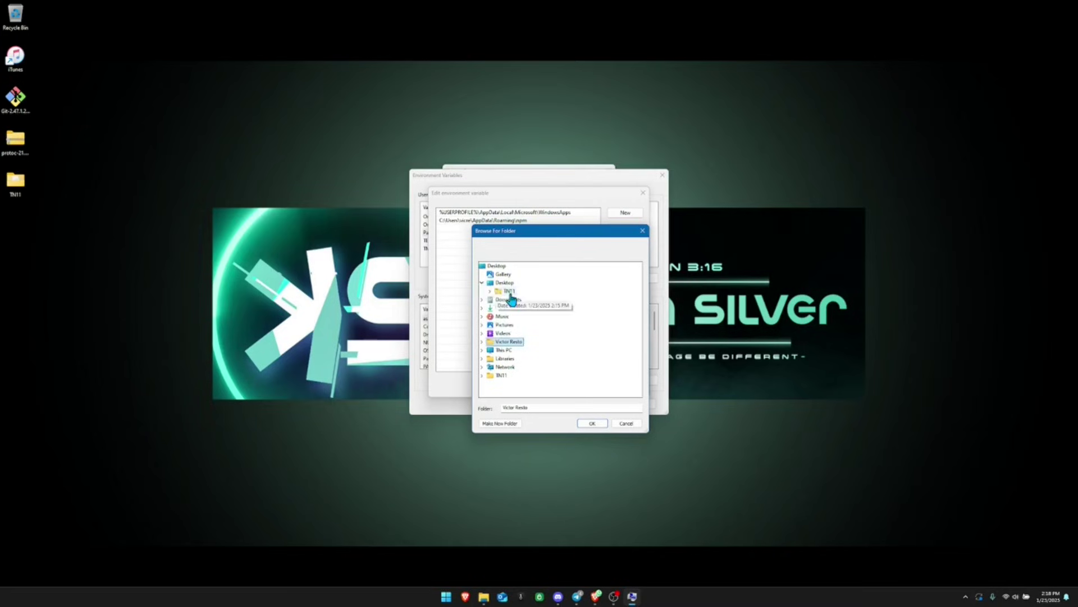
pyautogui.doubleClick(509, 291)
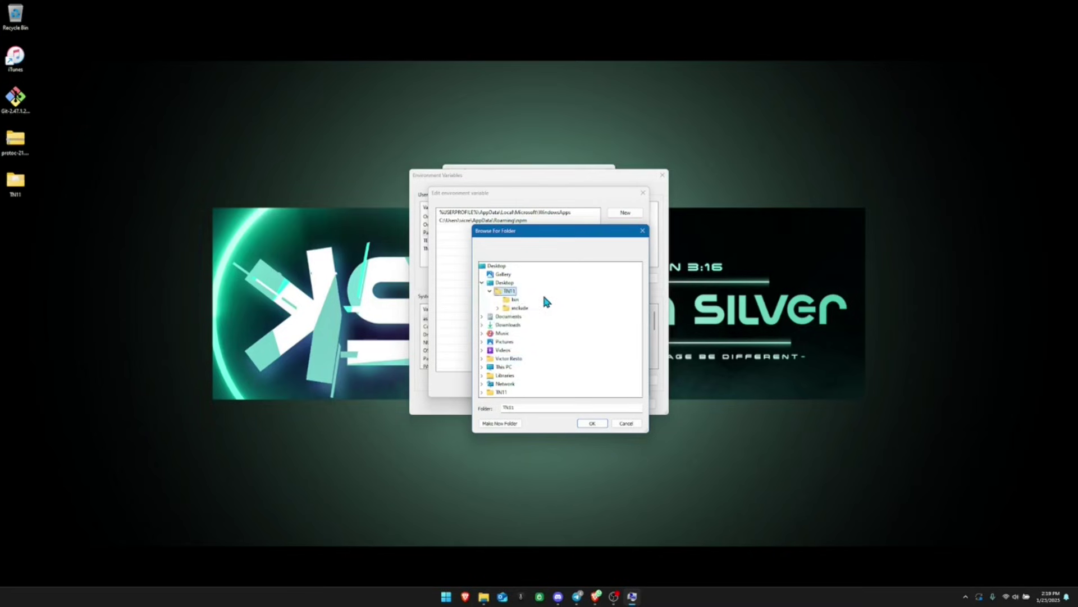
pyautogui.click(513, 301)
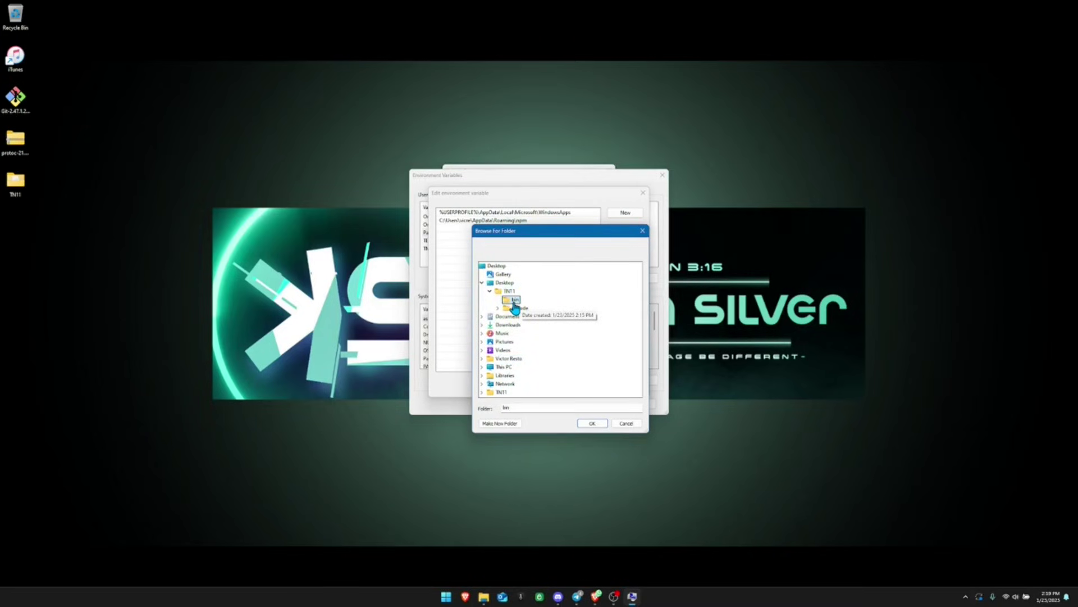
pyautogui.click(592, 423)
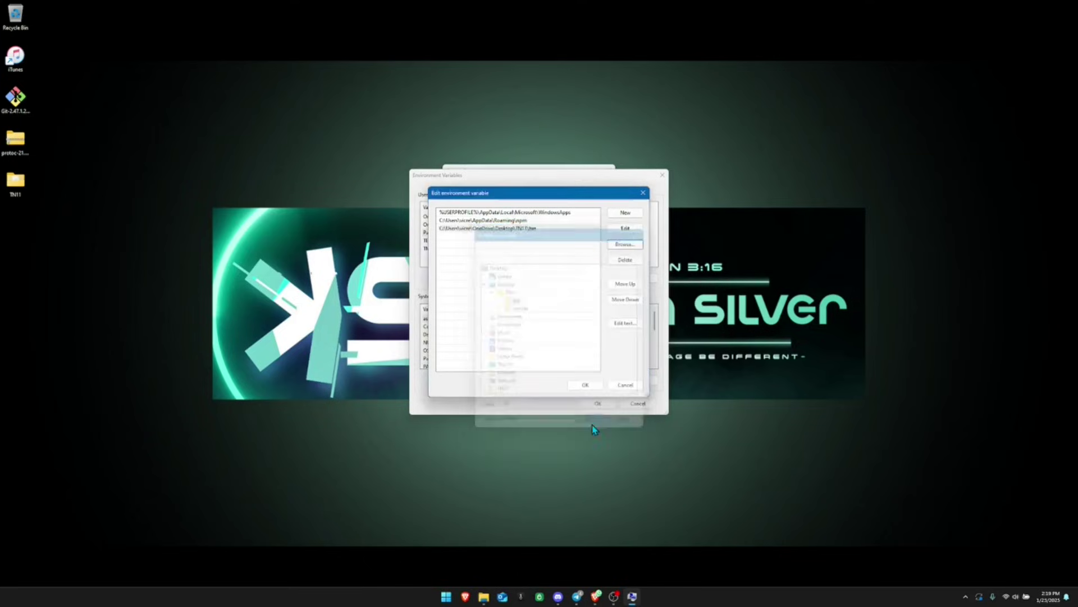
pyautogui.click(587, 384)
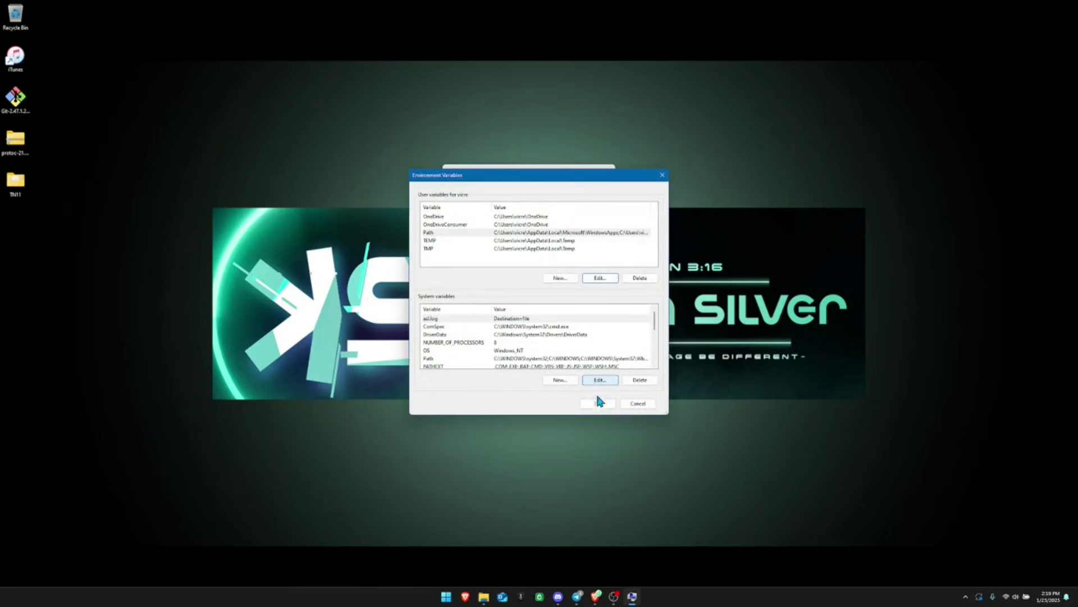
pyautogui.click(597, 403)
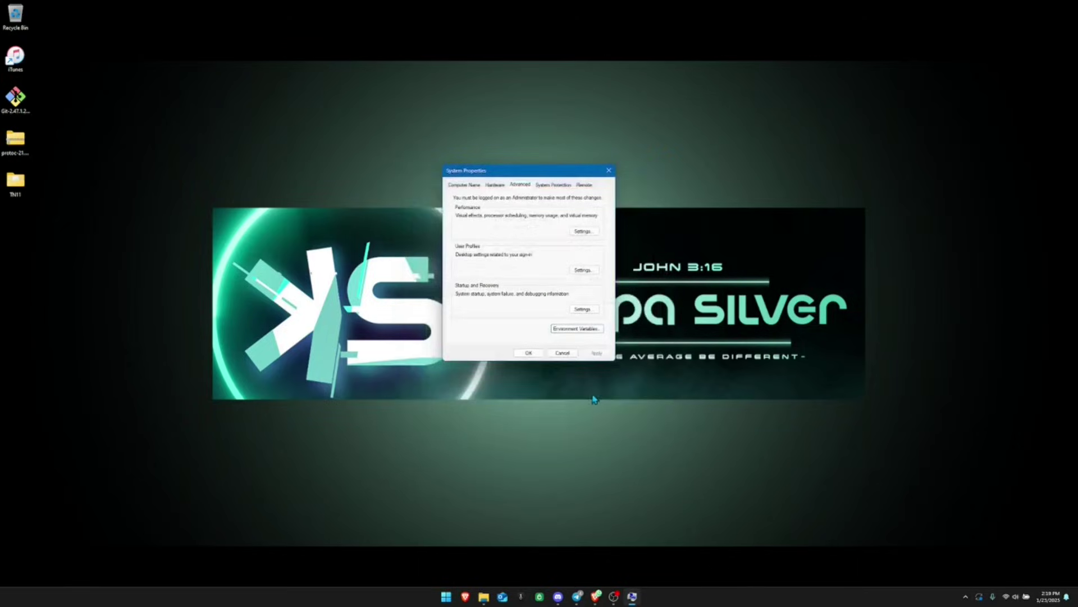
pyautogui.click(529, 352)
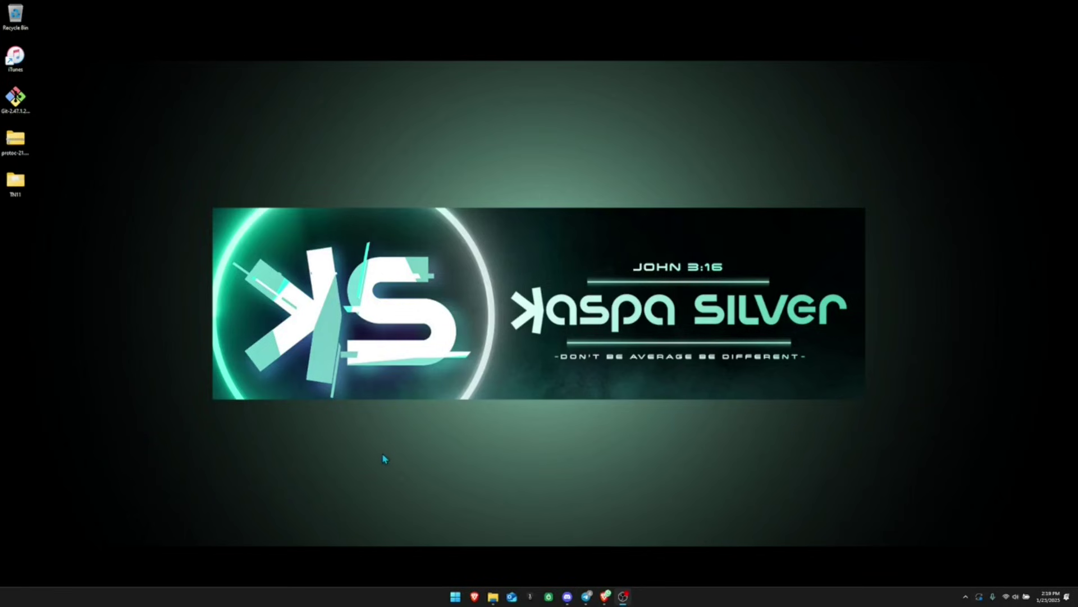
# - Open a Windows terminal and check the Protocol Buffers installation with protoc --version
pyautogui.click(455, 596)
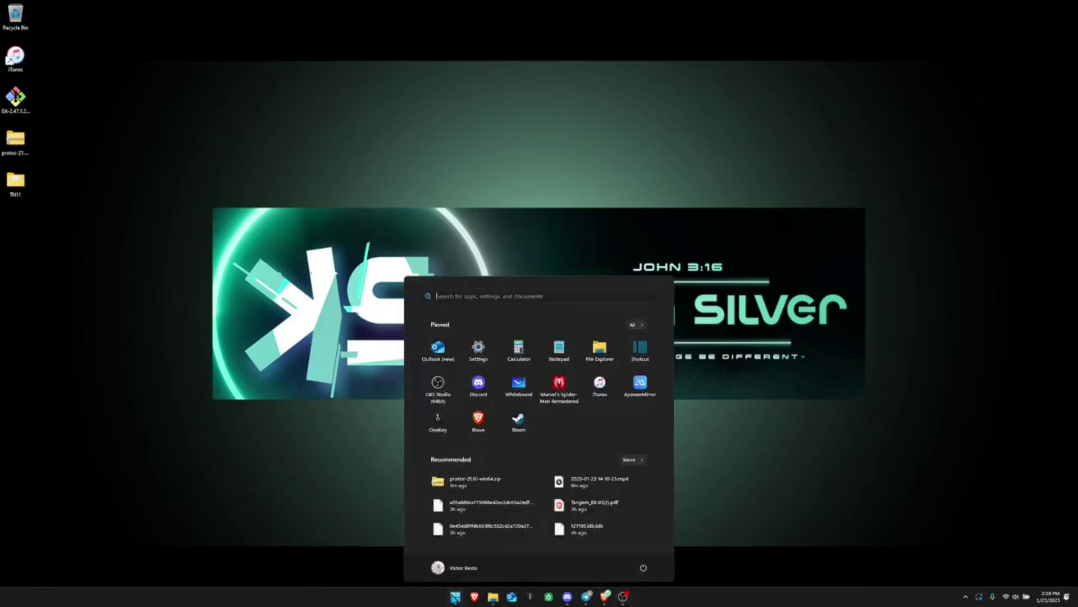
pyautogui.write('tmerminal')
pyautogui.press('Return')
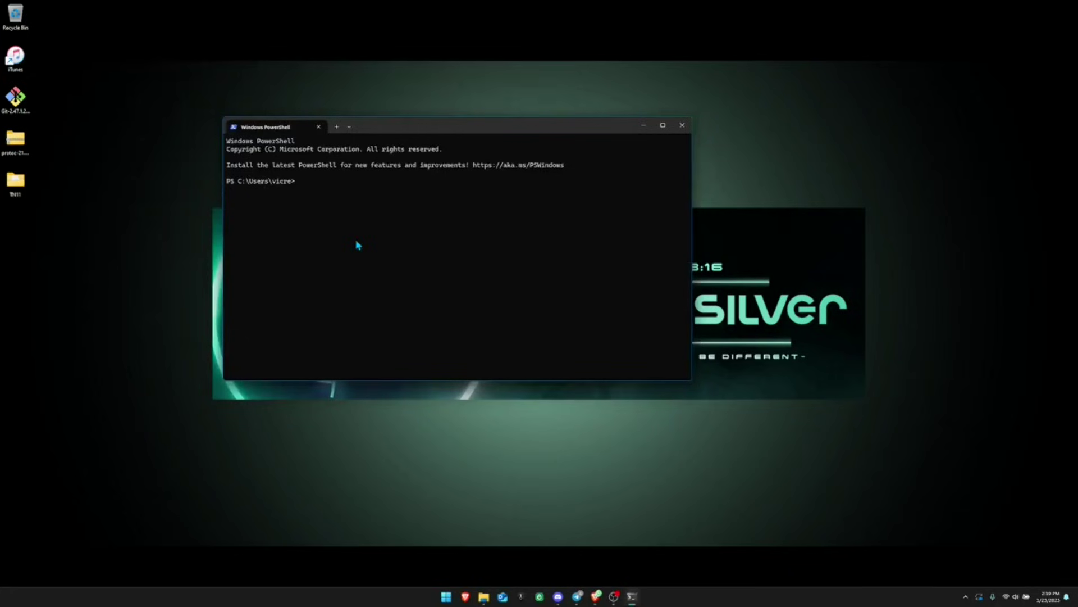
pyautogui.write('protoc --version')
pyautogui.press('Return')
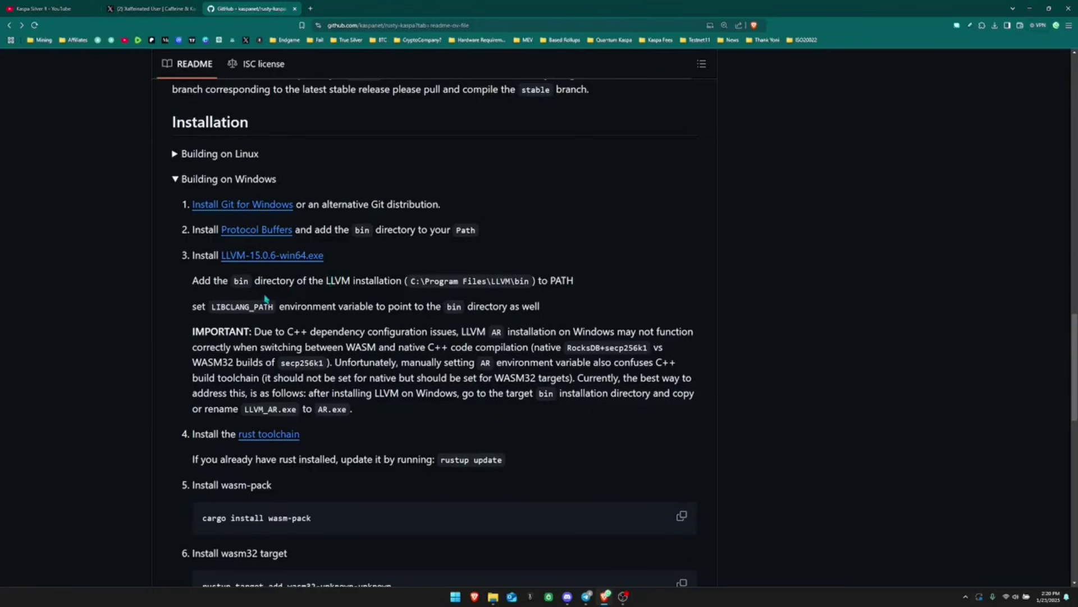
# - Download LLVM-15.0.6-win64.exe from the rusty-kaspa README to the Desktop and minimize the browser
pyautogui.click(285, 259)
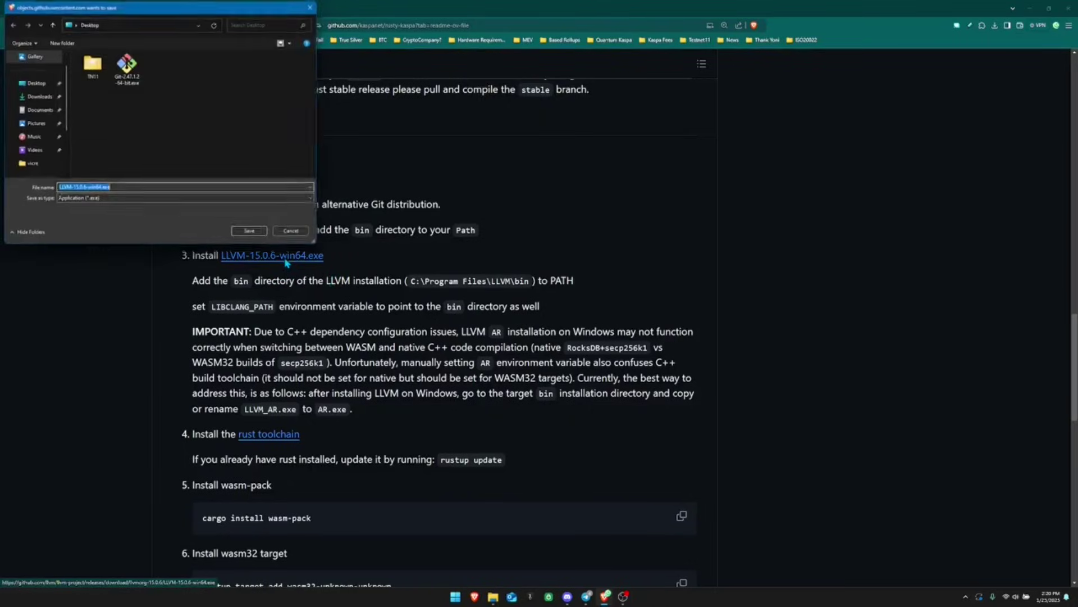
pyautogui.click(37, 82)
pyautogui.click(249, 231)
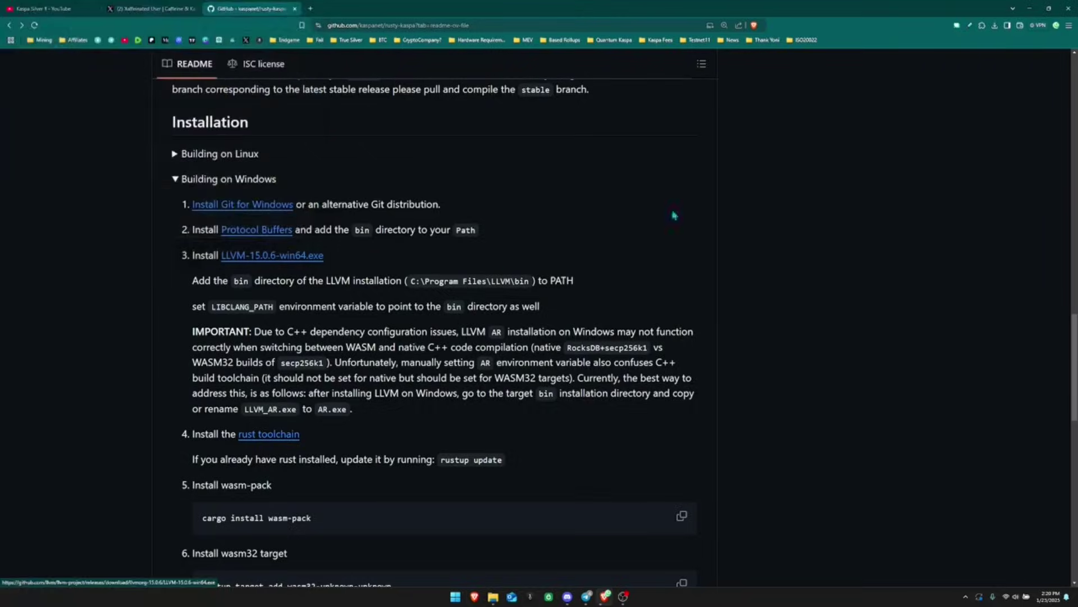
pyautogui.click(1030, 8)
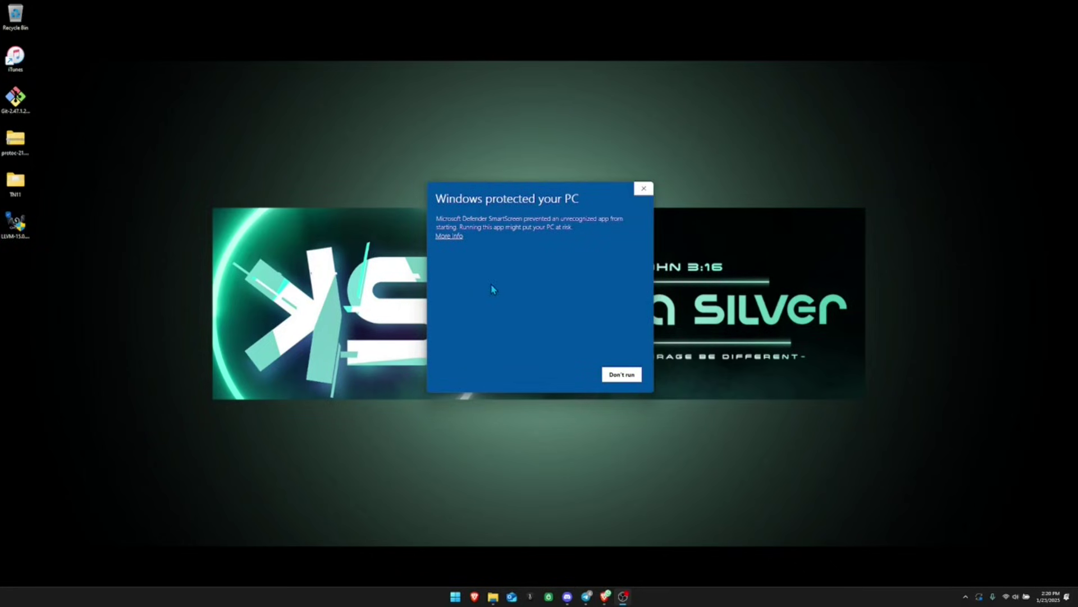
# - Allow the LLVM installer to run despite the SmartScreen block and accept its license agreement
pyautogui.click(453, 236)
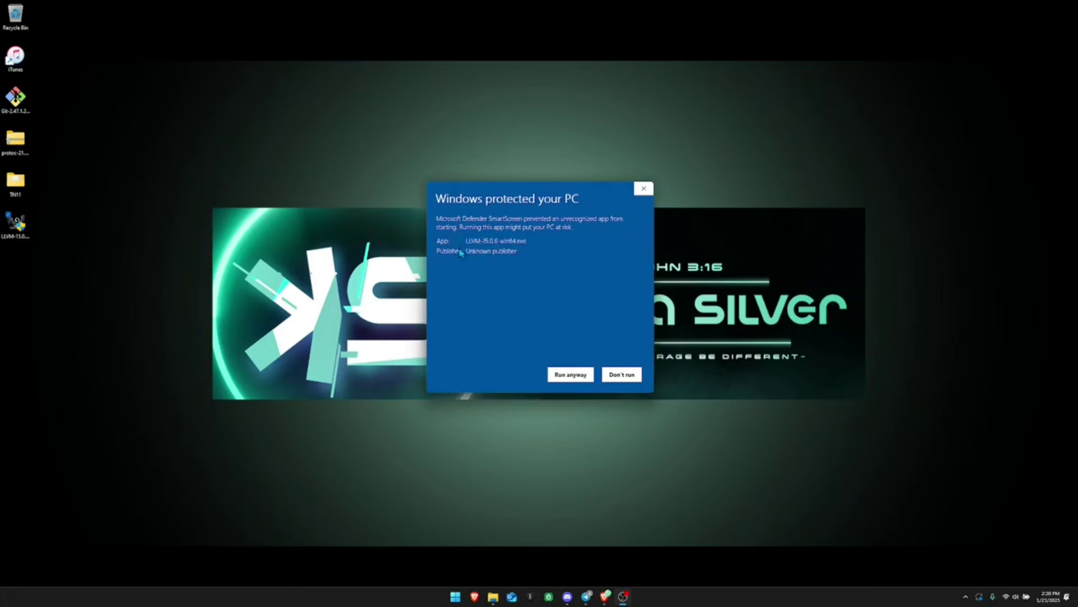
pyautogui.click(569, 373)
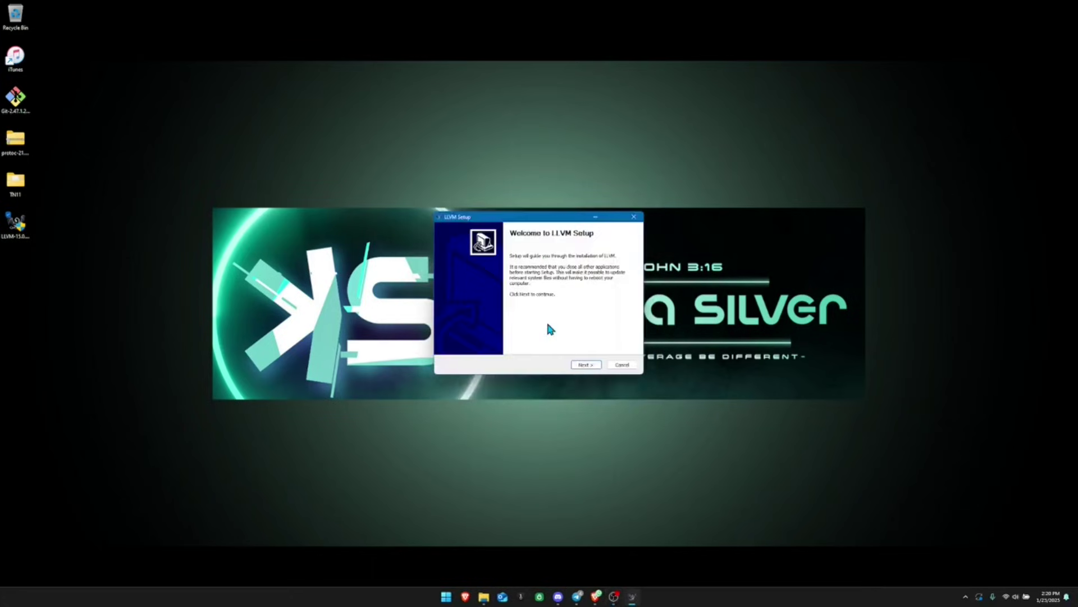
pyautogui.click(587, 365)
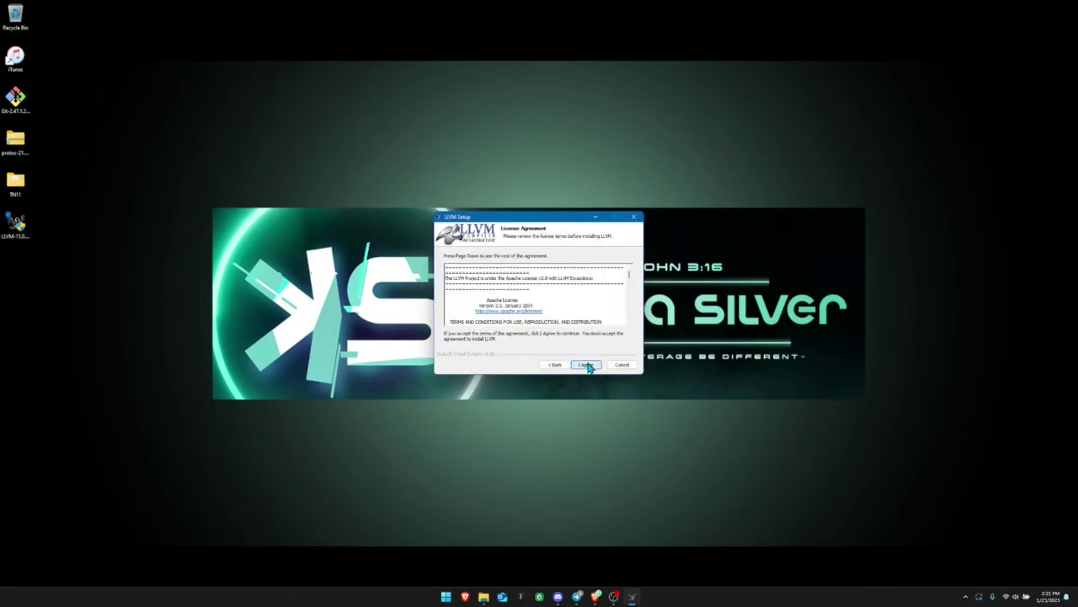
pyautogui.click(587, 365)
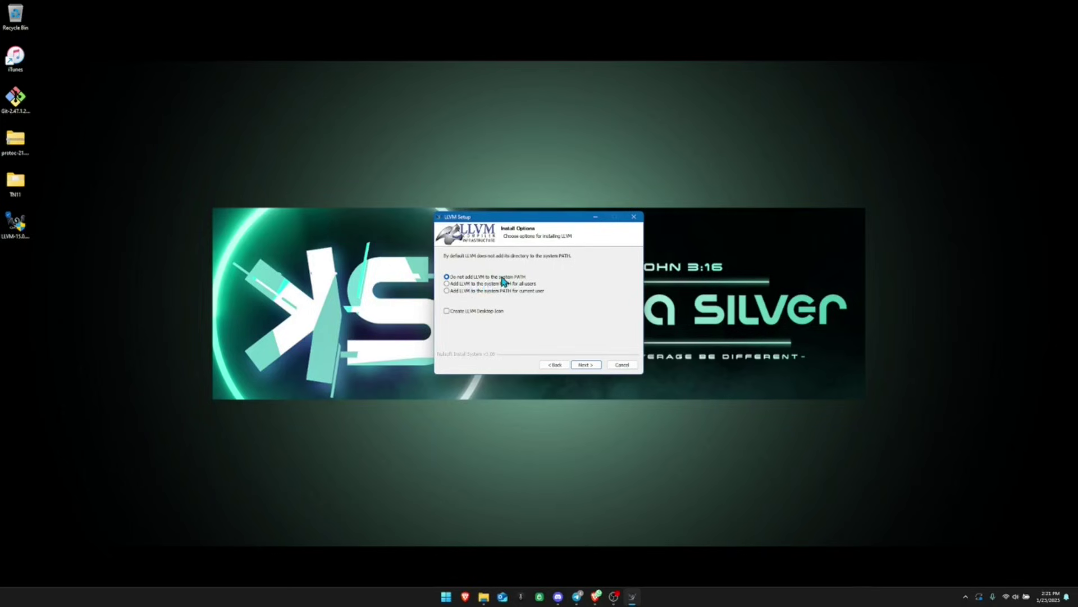
# - Add LLVM to the system PATH for all users and install it in C:\Program Files\LLVM
pyautogui.click(473, 285)
pyautogui.click(586, 365)
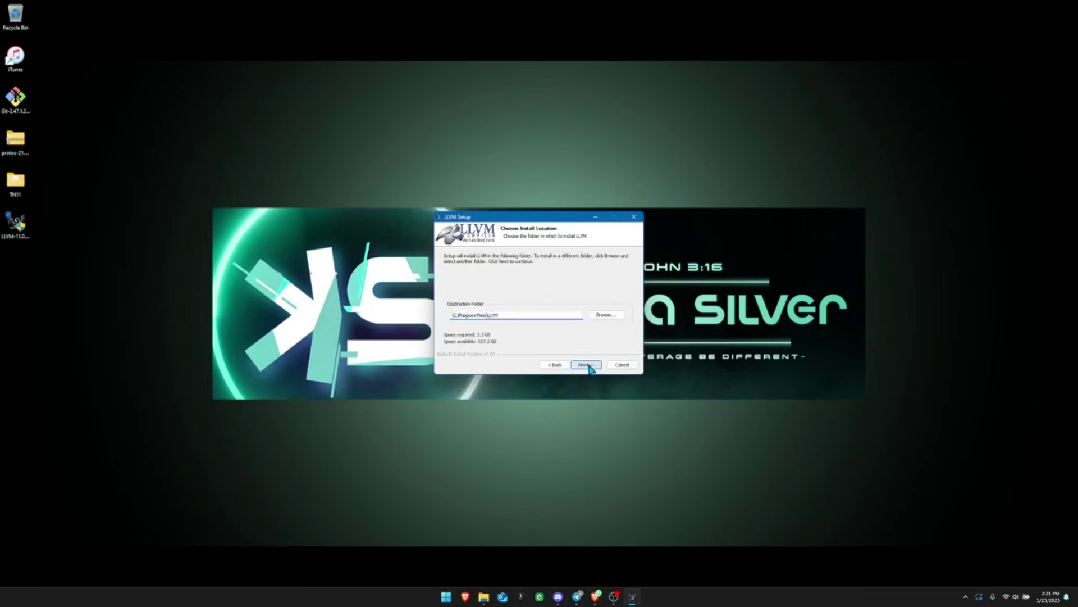
pyautogui.click(586, 365)
pyautogui.click(586, 365)
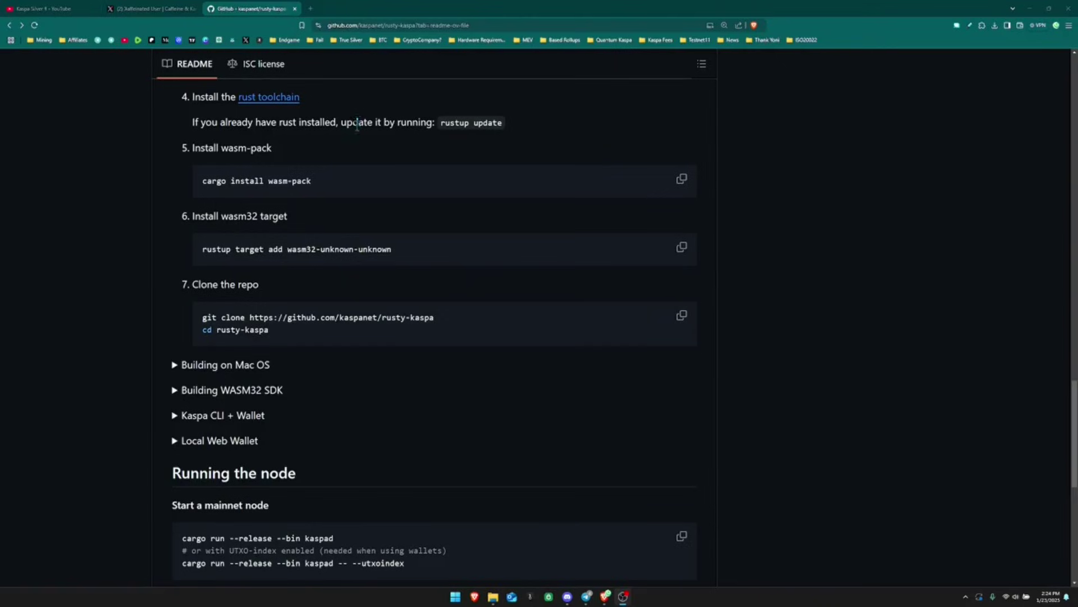
# - Download rustup-init.exe from the README's rust toolchain link to the Desktop and return to the rusty-kaspa GitHub page
pyautogui.click(270, 97)
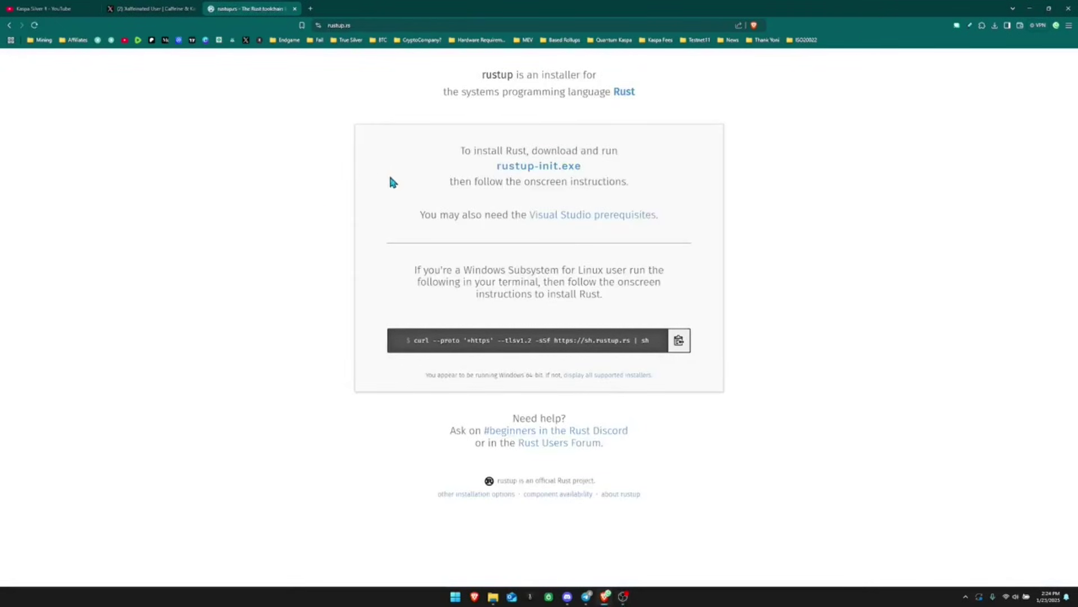
pyautogui.click(538, 172)
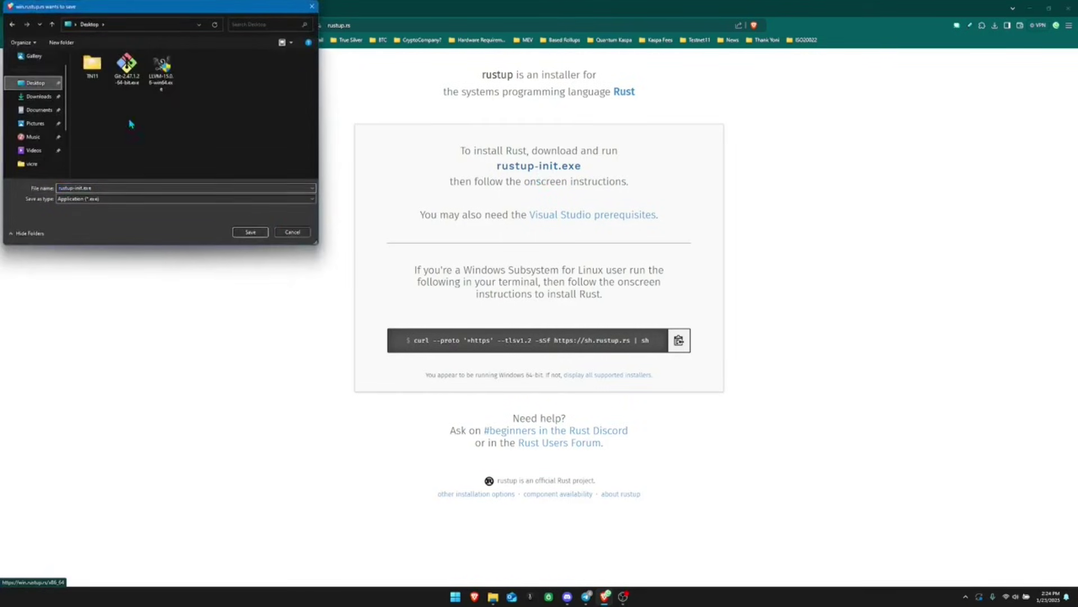
pyautogui.click(251, 232)
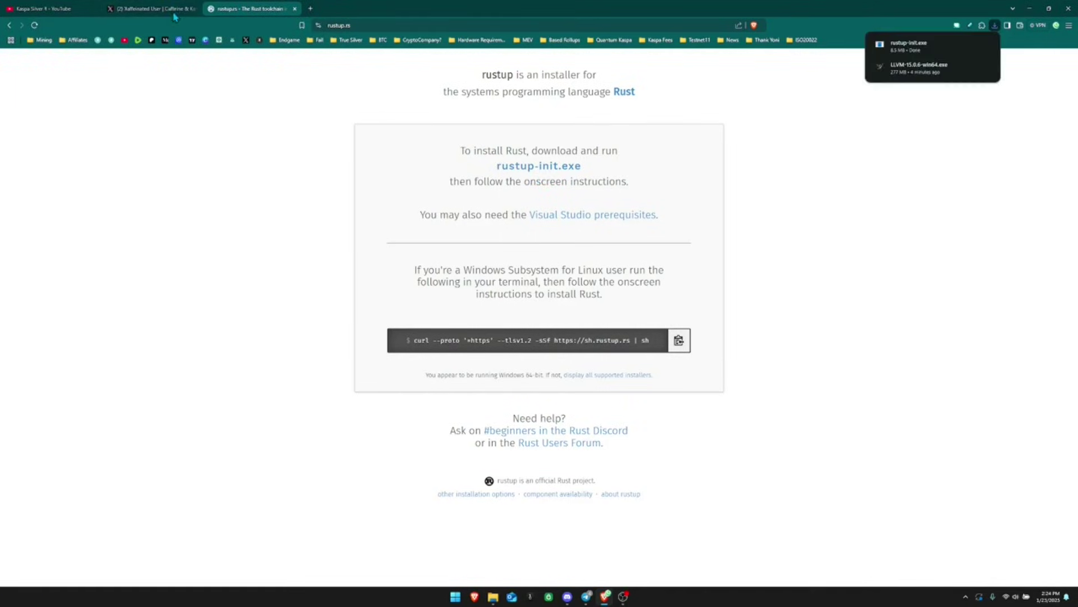
pyautogui.click(150, 9)
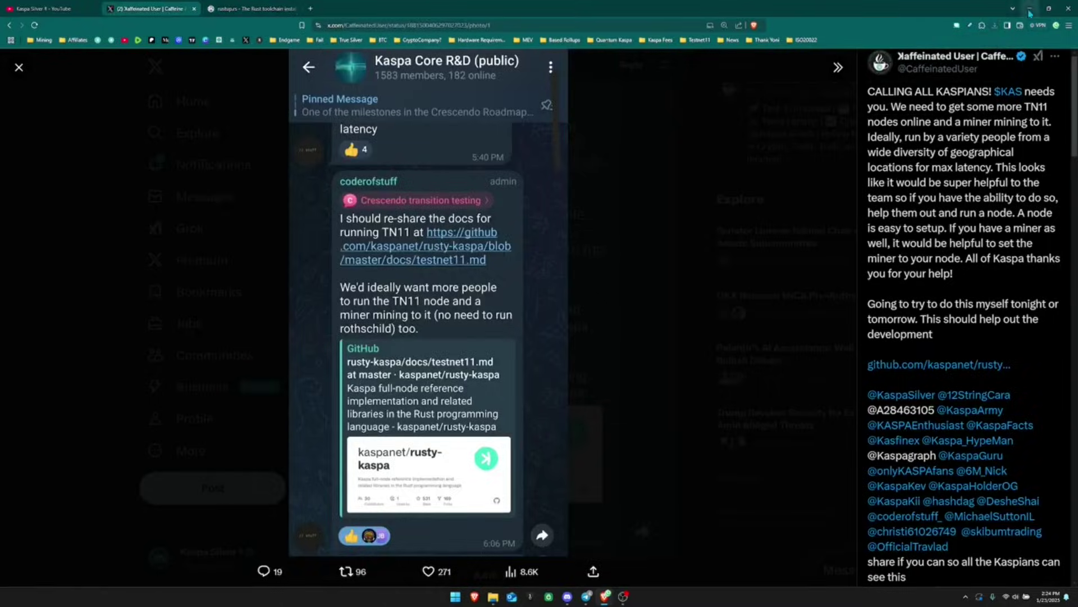
pyautogui.click(224, 8)
pyautogui.click(9, 25)
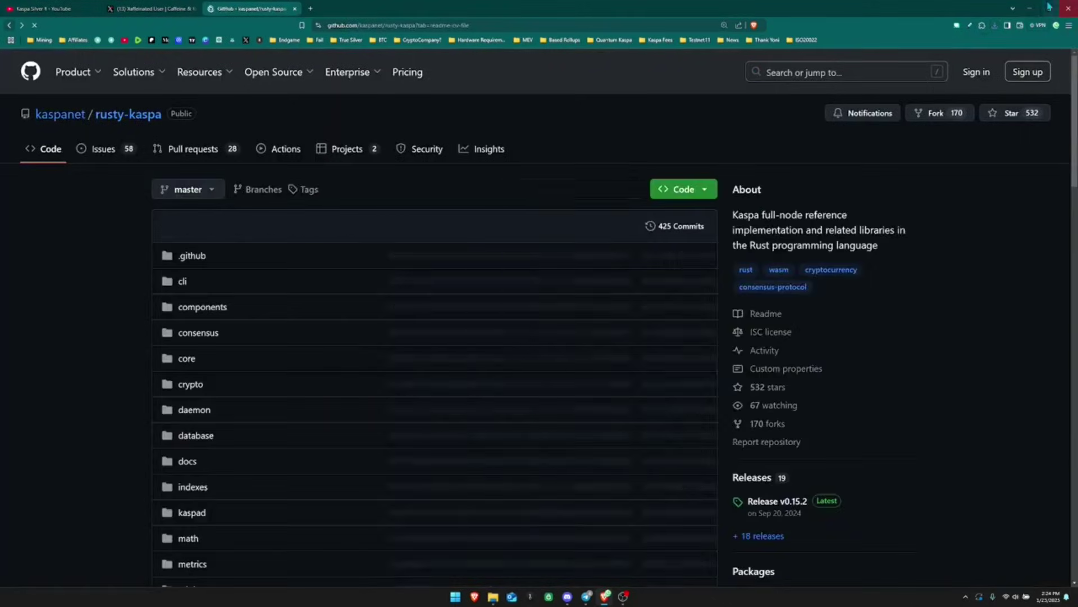
# - Launch rustup-init from the desktop, move its console window clear of the desktop icons, and minimize it at the prerequisites prompt
pyautogui.press('super+d')
pyautogui.doubleClick(21, 271)
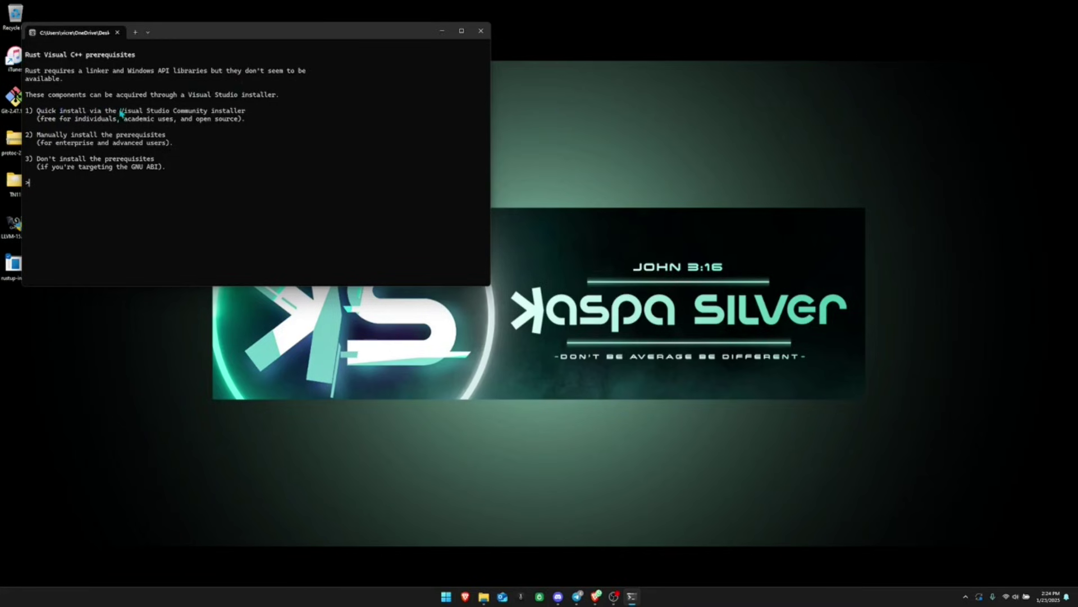
pyautogui.moveTo(259, 42); pyautogui.dragTo(374, 111)
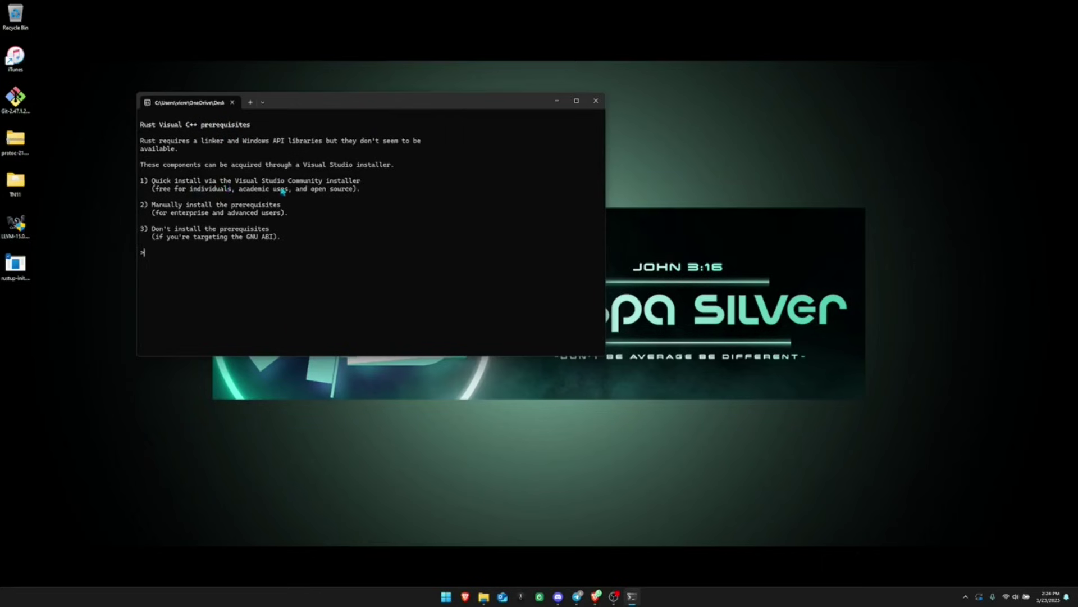
pyautogui.click(557, 102)
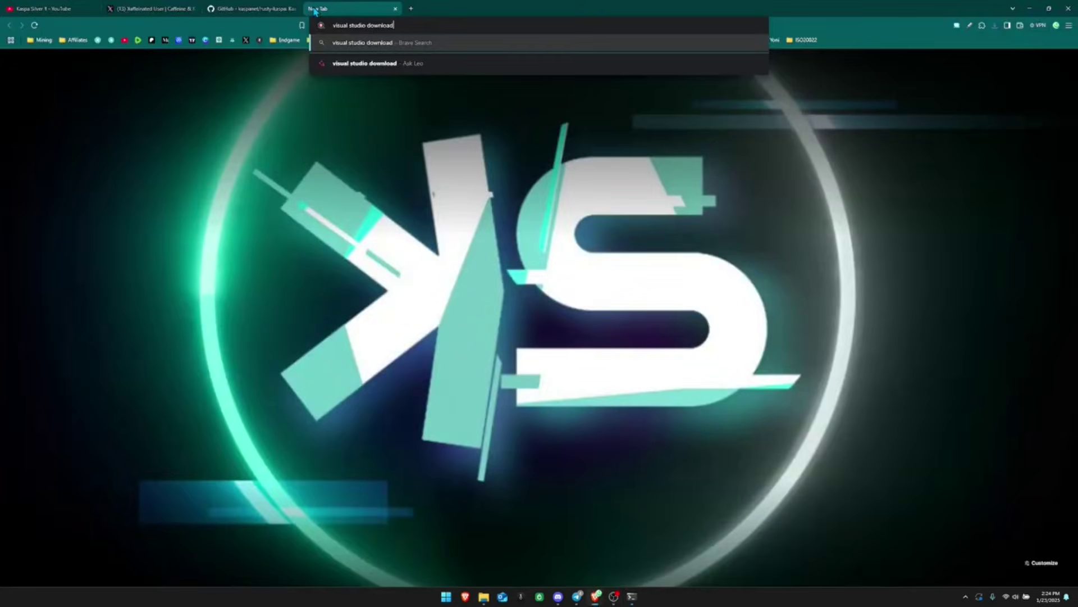
# - Search the web for "visual studio download" and save the Visual Studio 2022 Community installer, VisualStudioSetup.exe, to the Desktop
pyautogui.press('Return')
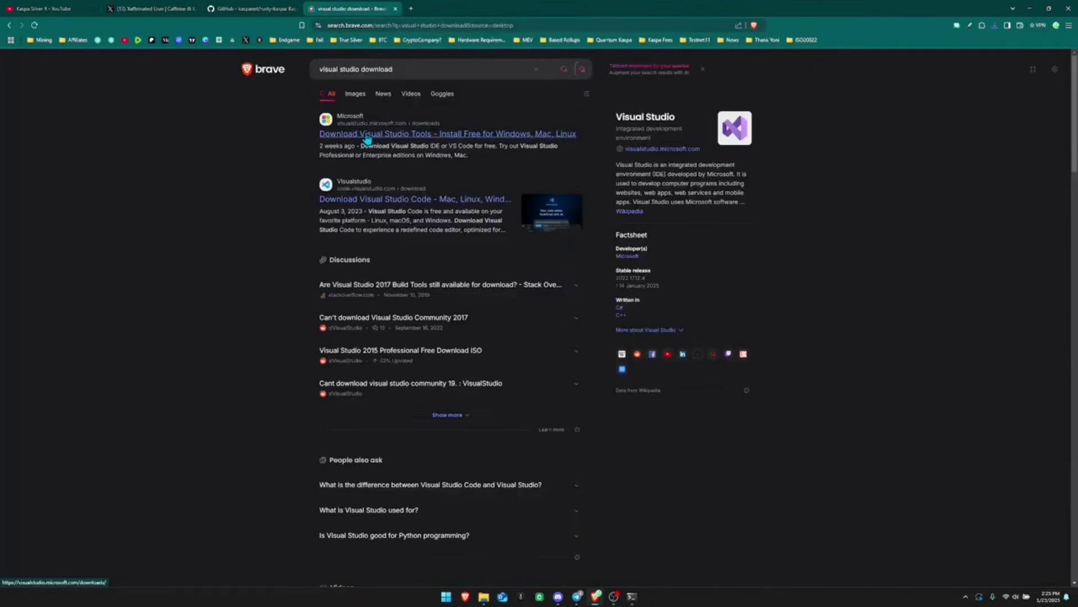
pyautogui.click(407, 136)
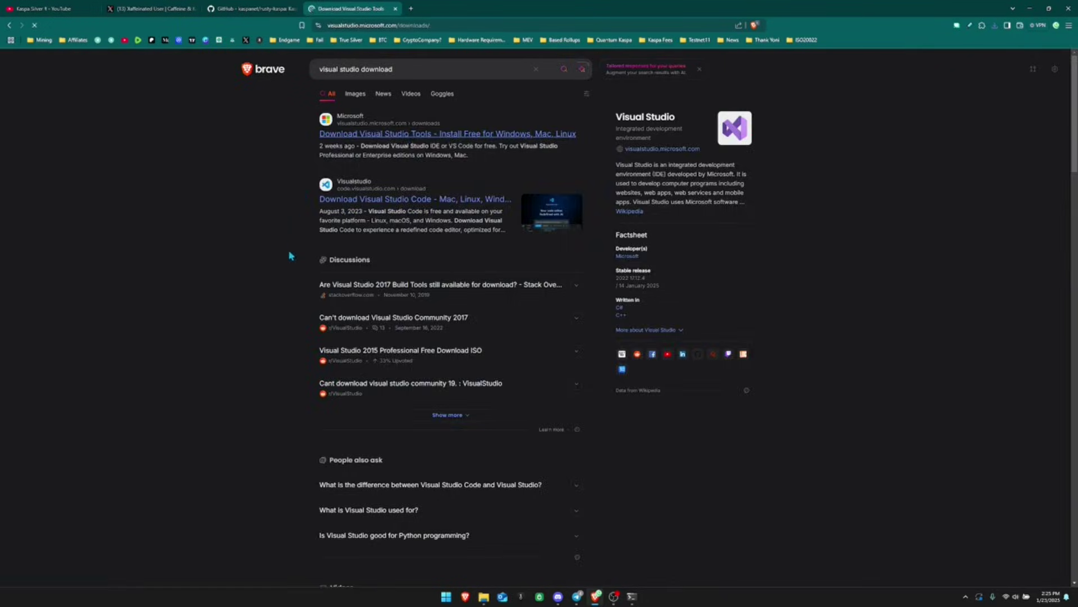
pyautogui.scroll(-1, 247, 253)
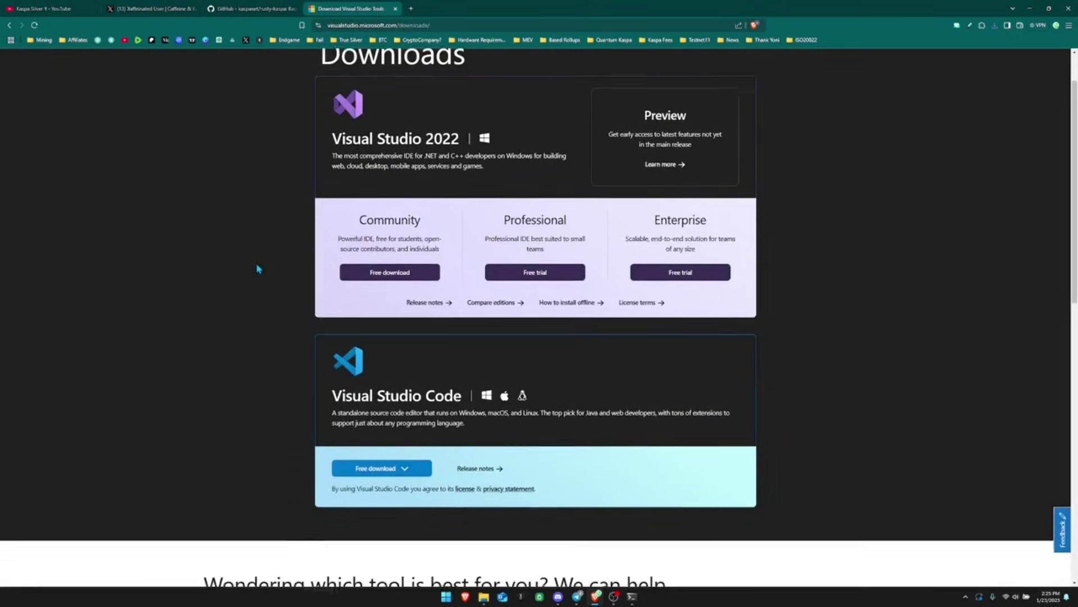
pyautogui.click(388, 293)
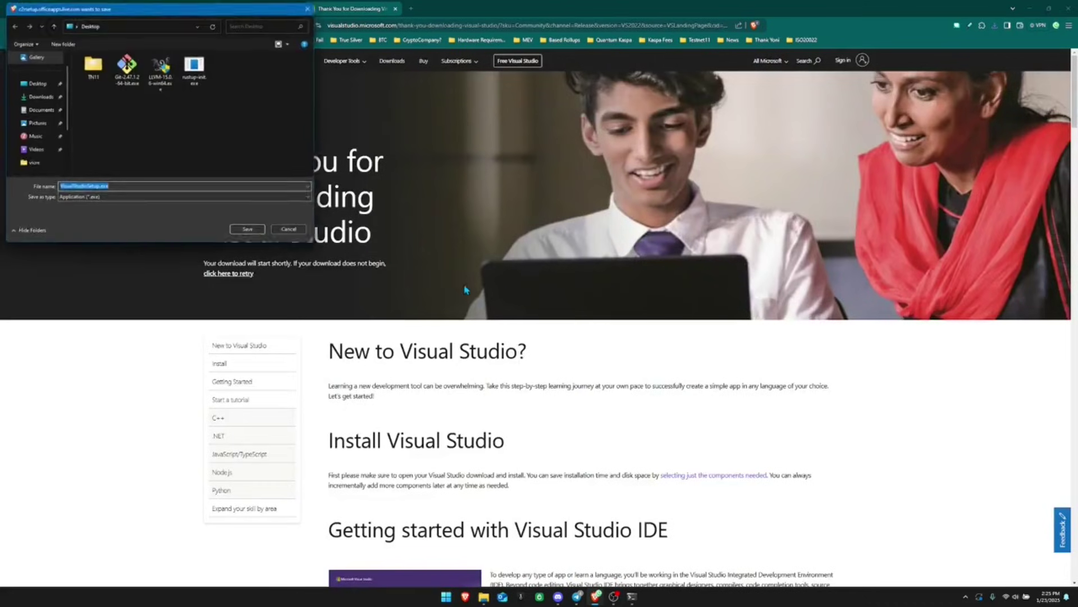
pyautogui.scroll(-2, 318, 231)
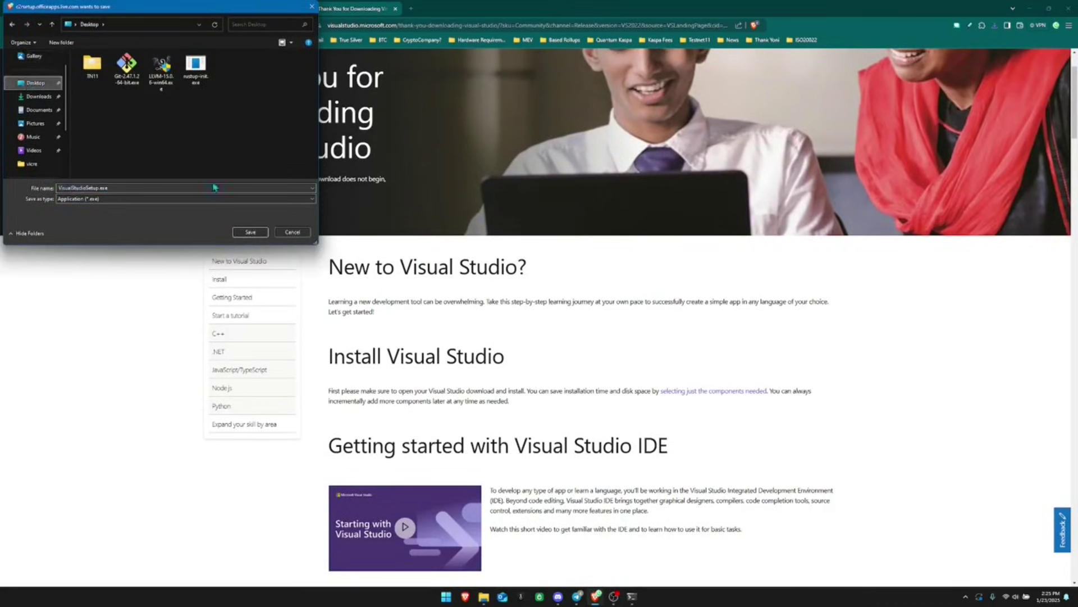
pyautogui.click(251, 232)
# - Show the desktop and launch the Visual Studio installer
pyautogui.scroll(3, 716, 167)
pyautogui.press('super+d')
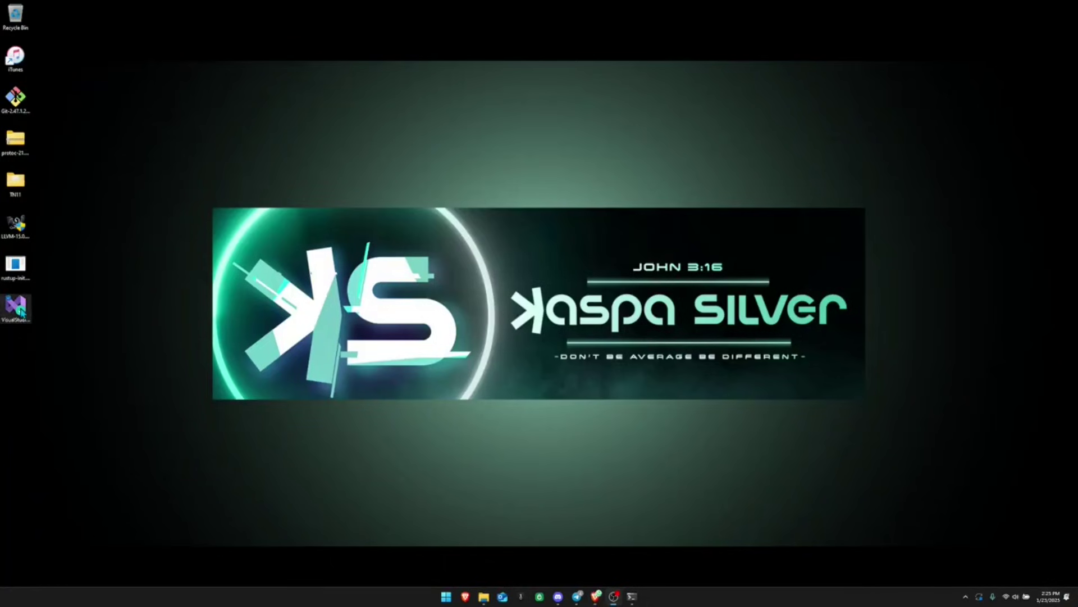
pyautogui.doubleClick(15, 306)
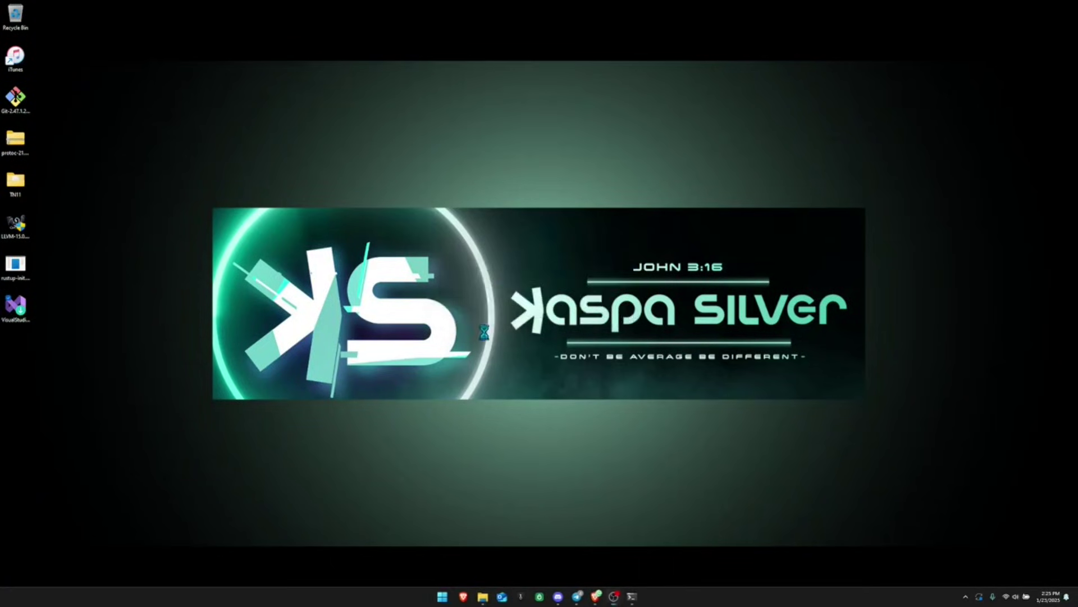
# - Install Visual Studio Community 2022 with the Desktop development with C++ workload
pyautogui.click(616, 341)
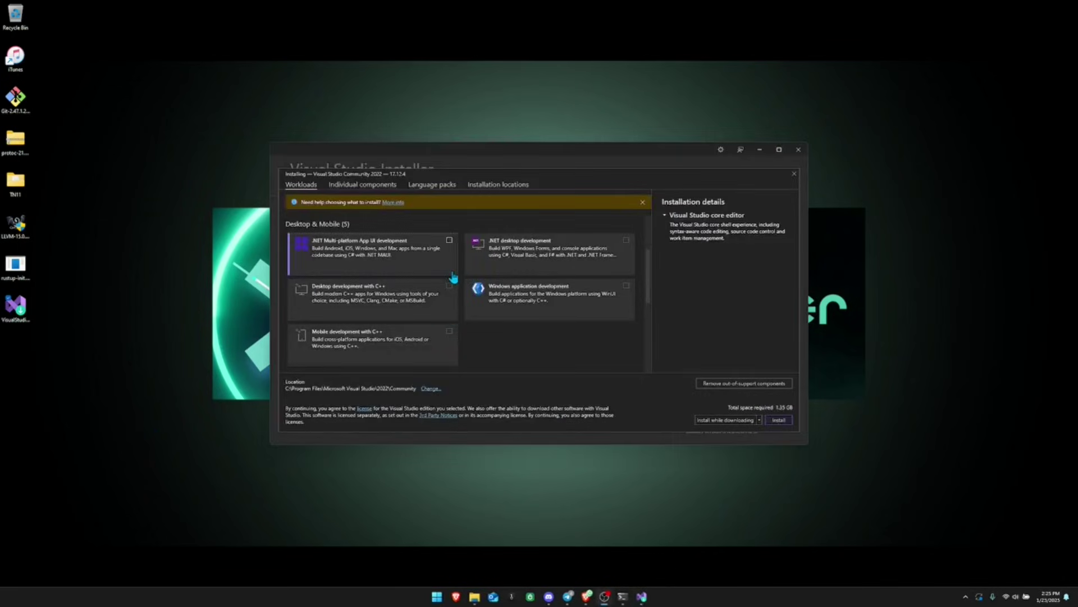
pyautogui.scroll(3, 438, 281)
pyautogui.scroll(-3, 410, 278)
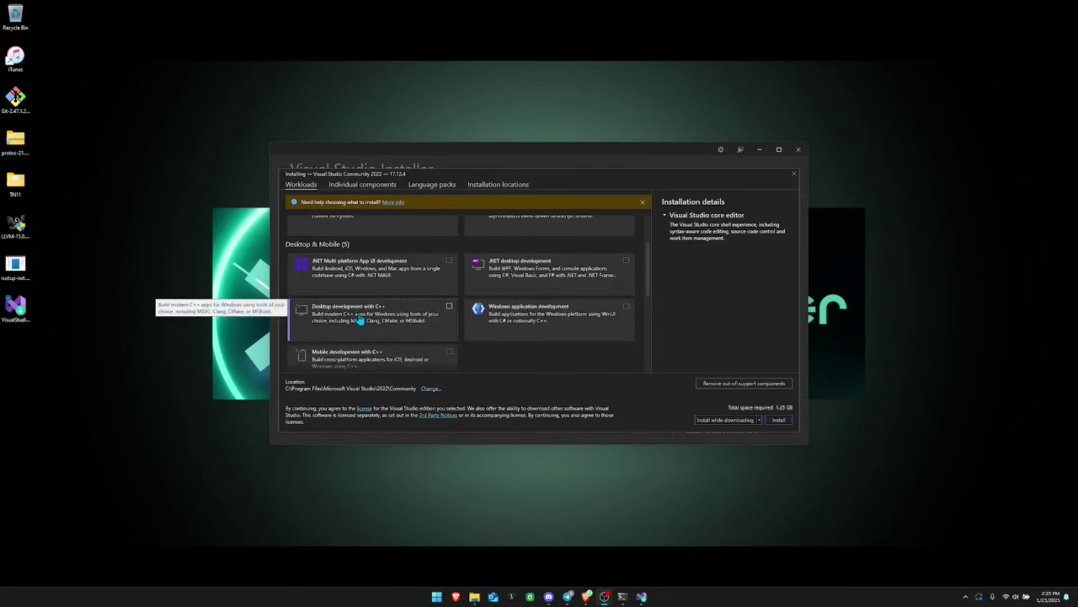
pyautogui.click(449, 306)
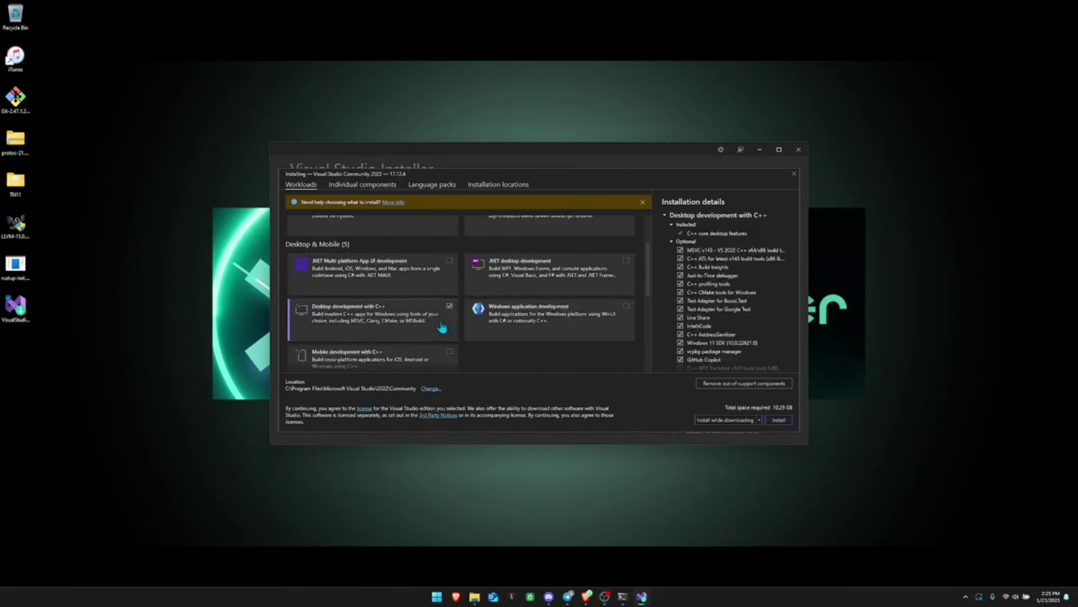
pyautogui.click(778, 420)
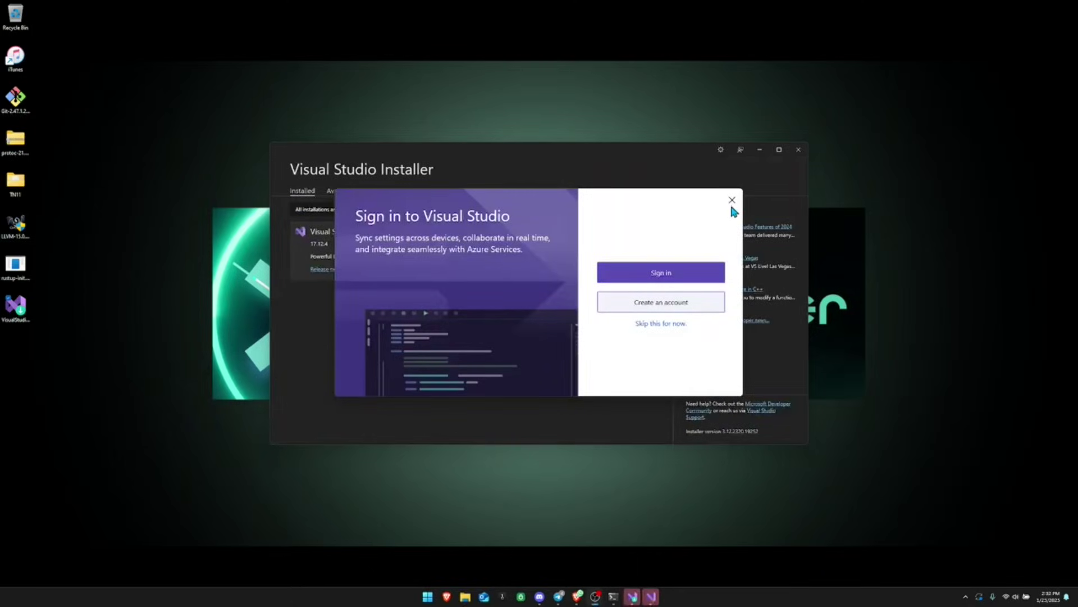
# - Dismiss the Visual Studio sign-in prompt without signing in and close the Visual Studio Installer
pyautogui.click(731, 200)
pyautogui.click(542, 329)
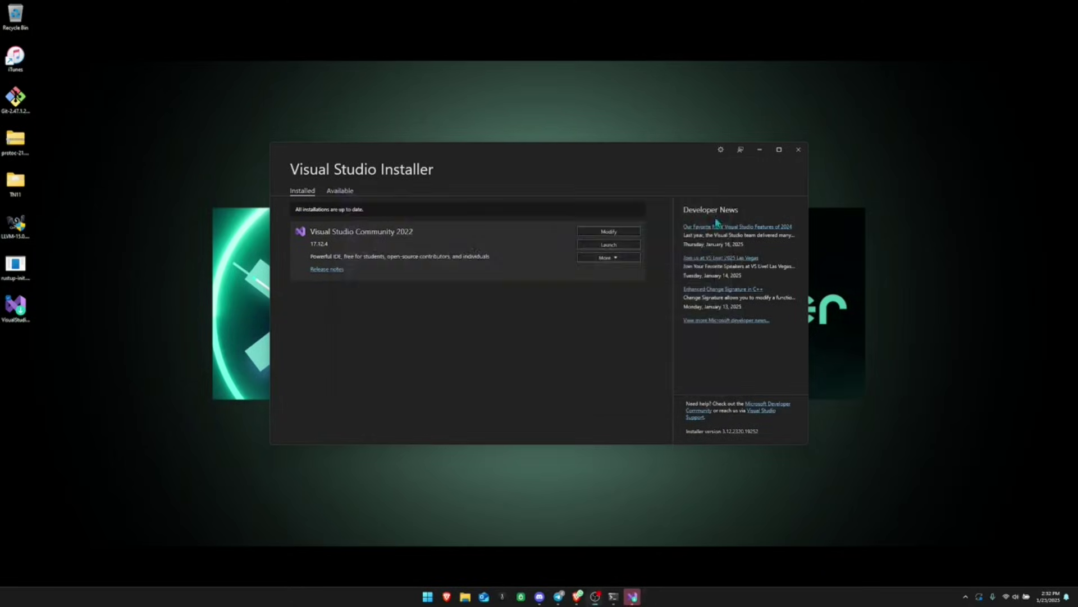
pyautogui.click(798, 150)
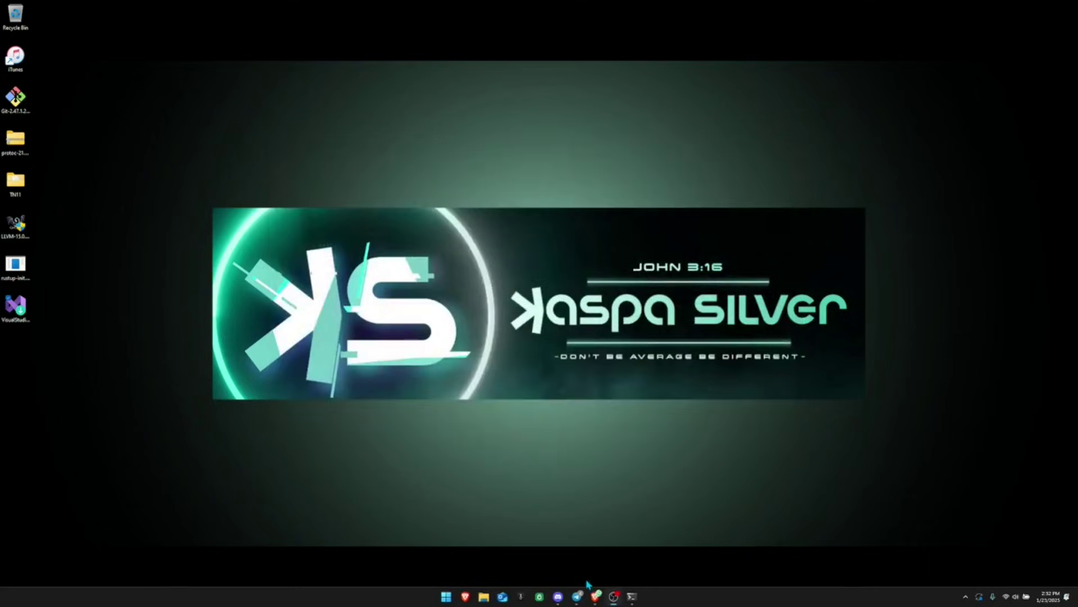
# - Run rustup-init from the desktop, proceed with the standard Rust installation, and exit the installer when it finishes
pyautogui.doubleClick(14, 270)
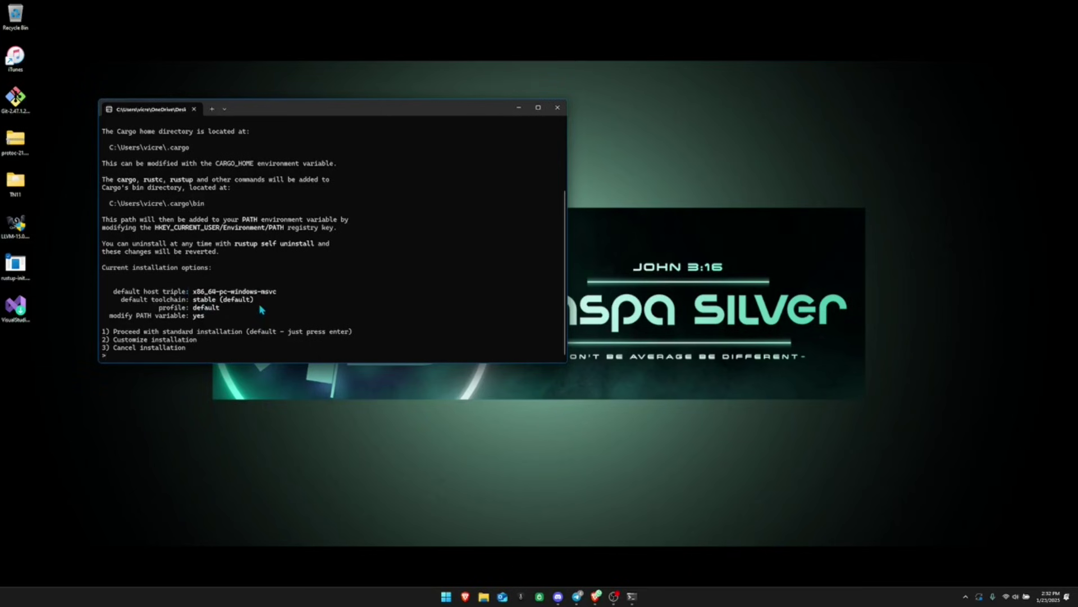
pyautogui.press('Return')
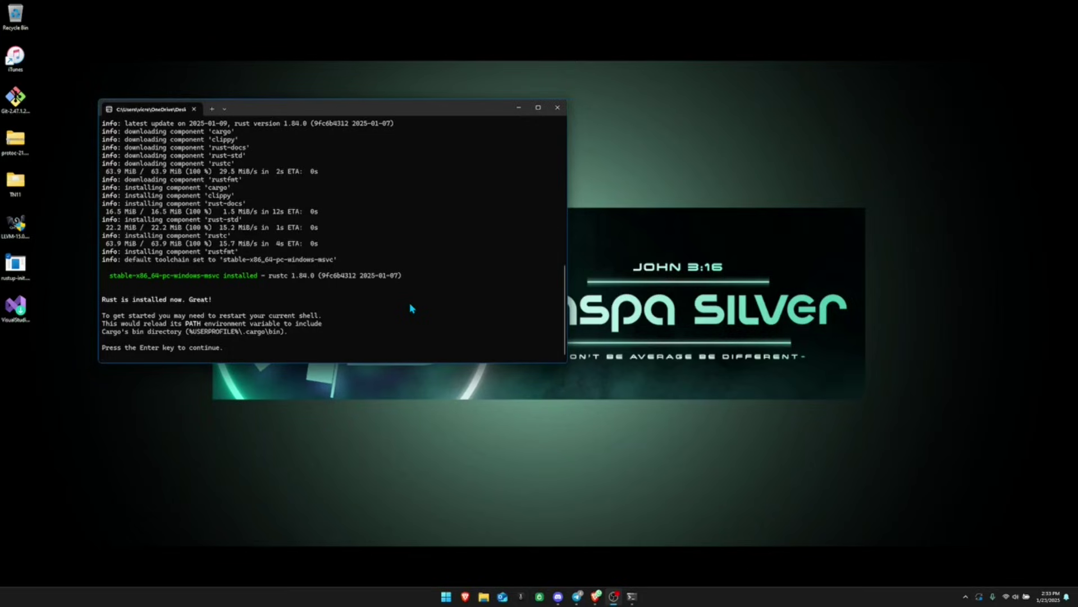
pyautogui.press('Return')
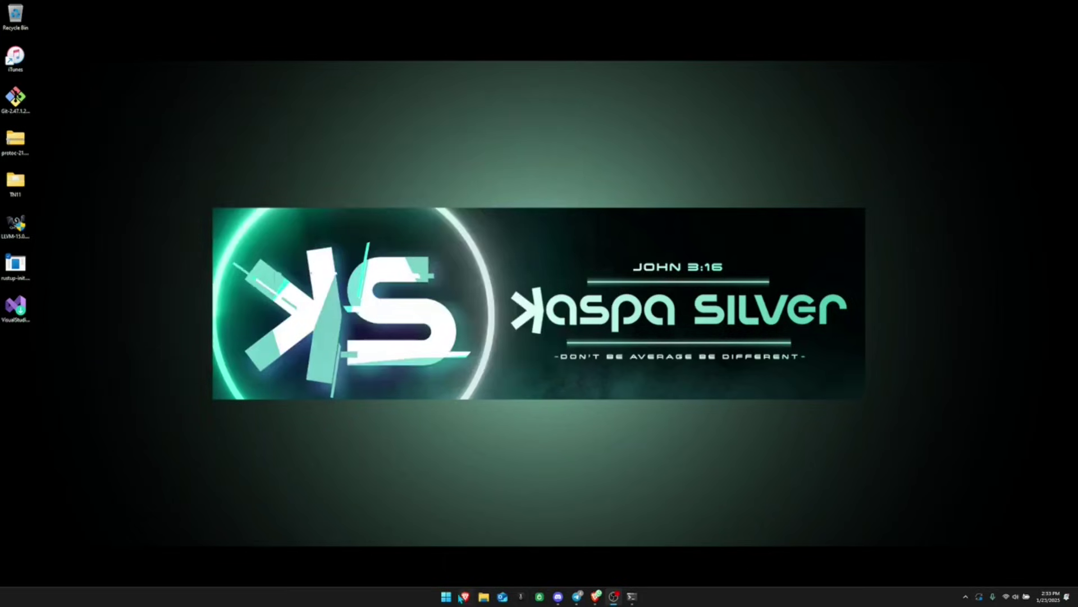
# - Replace the leftover rustup-init prerequisites session with a PowerShell one, check the version with rustup --version, and close the terminal
pyautogui.click(632, 596)
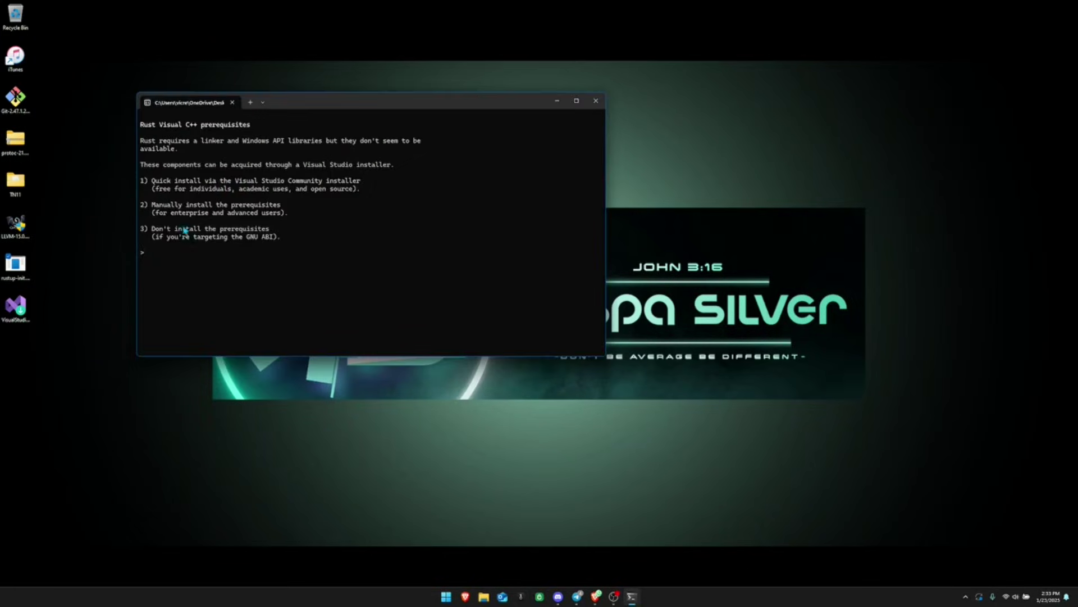
pyautogui.click(250, 102)
pyautogui.click(231, 102)
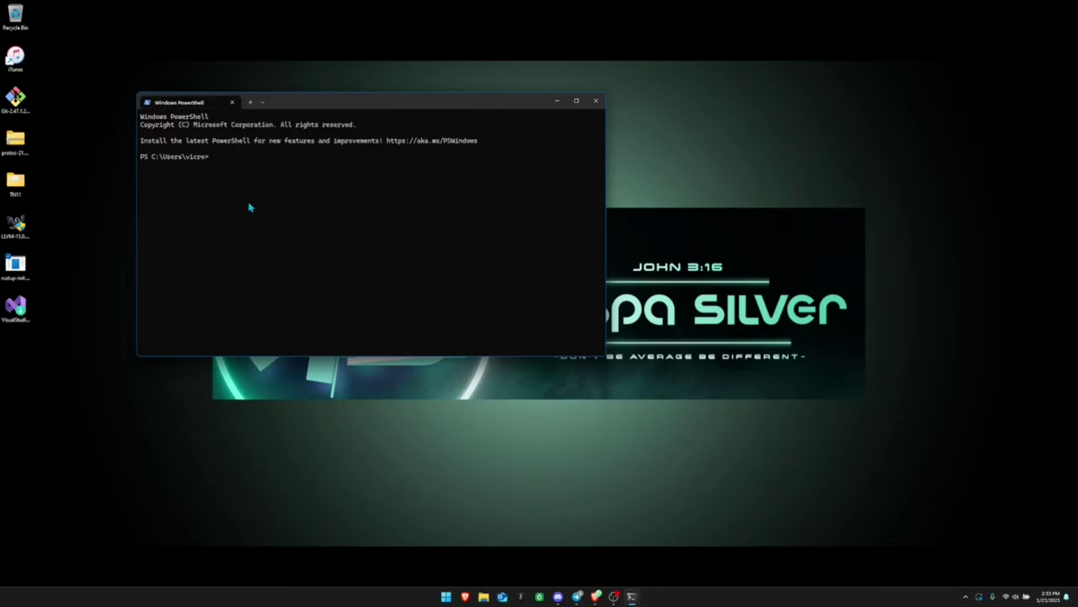
pyautogui.write('rustup --version')
pyautogui.press('Return')
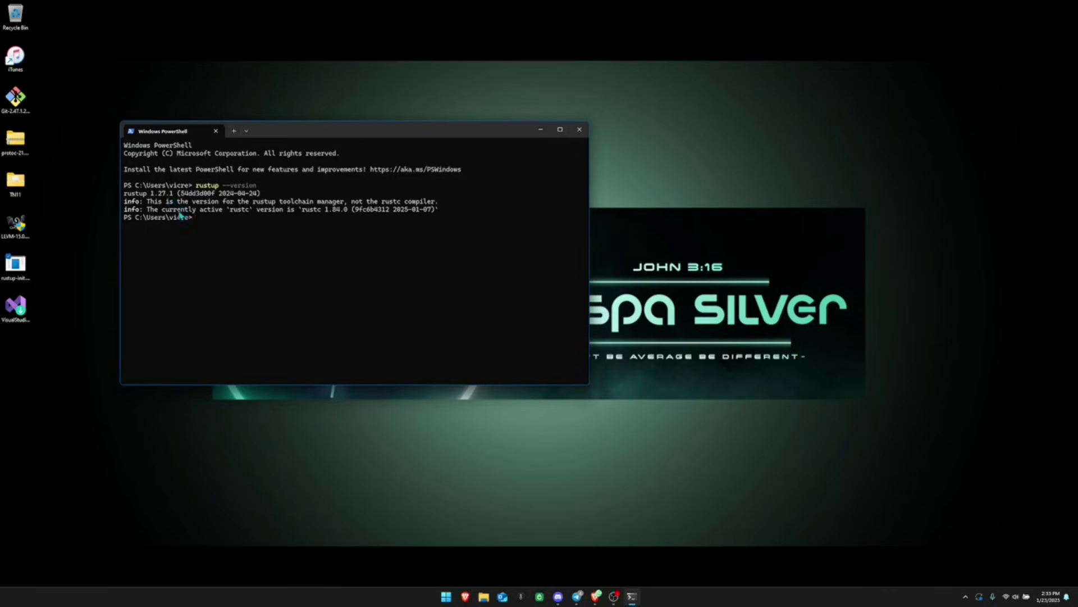
pyautogui.click(579, 129)
# - Copy cargo install wasm-pack from the rusty-kaspa README and run it in a new terminal window placed over the browser
pyautogui.click(605, 595)
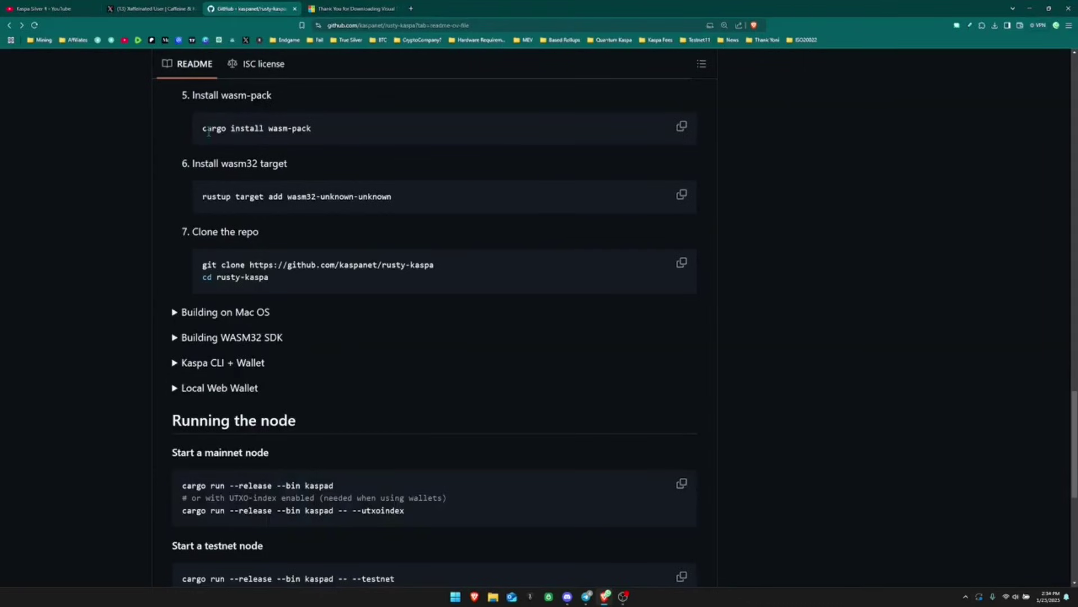
pyautogui.click(681, 126)
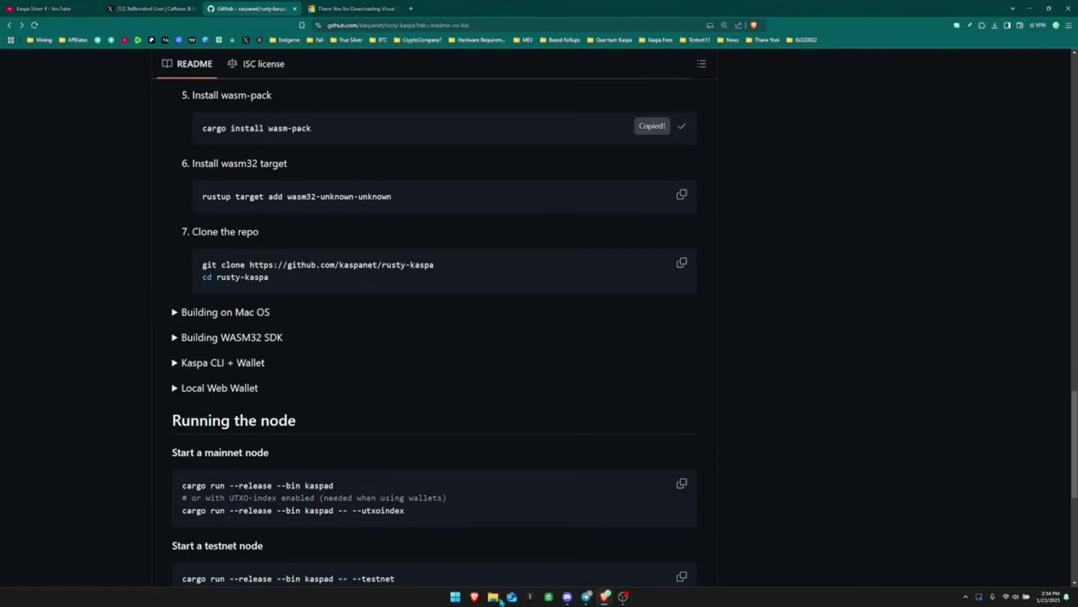
pyautogui.click(456, 596)
pyautogui.write('terminal')
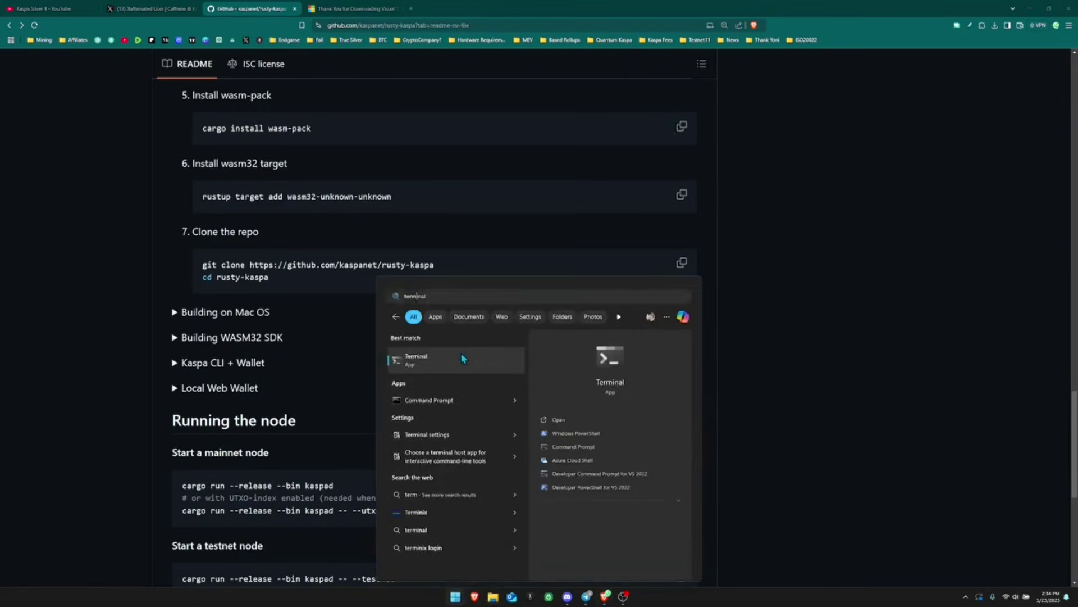
pyautogui.click(464, 360)
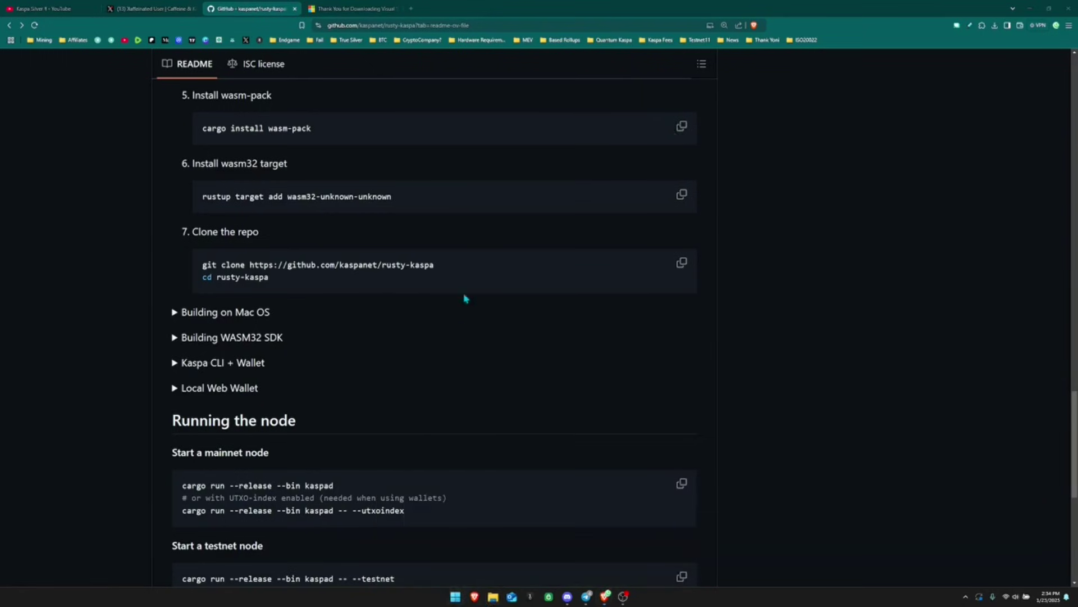
pyautogui.moveTo(325, 35); pyautogui.dragTo(795, 123)
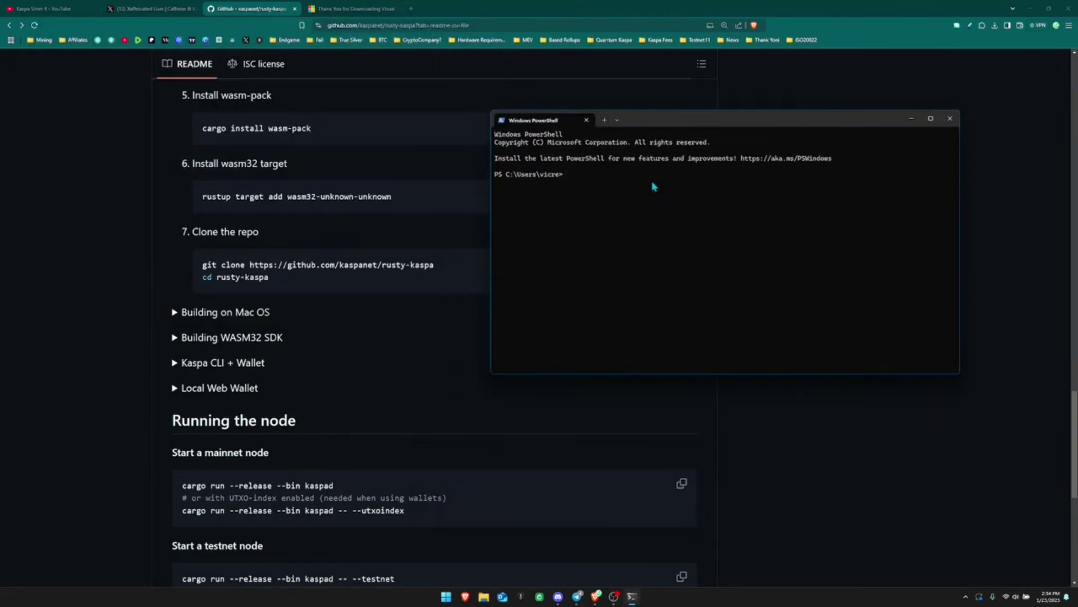
pyautogui.hotkey('ctrl', 'v')
pyautogui.press('Return')
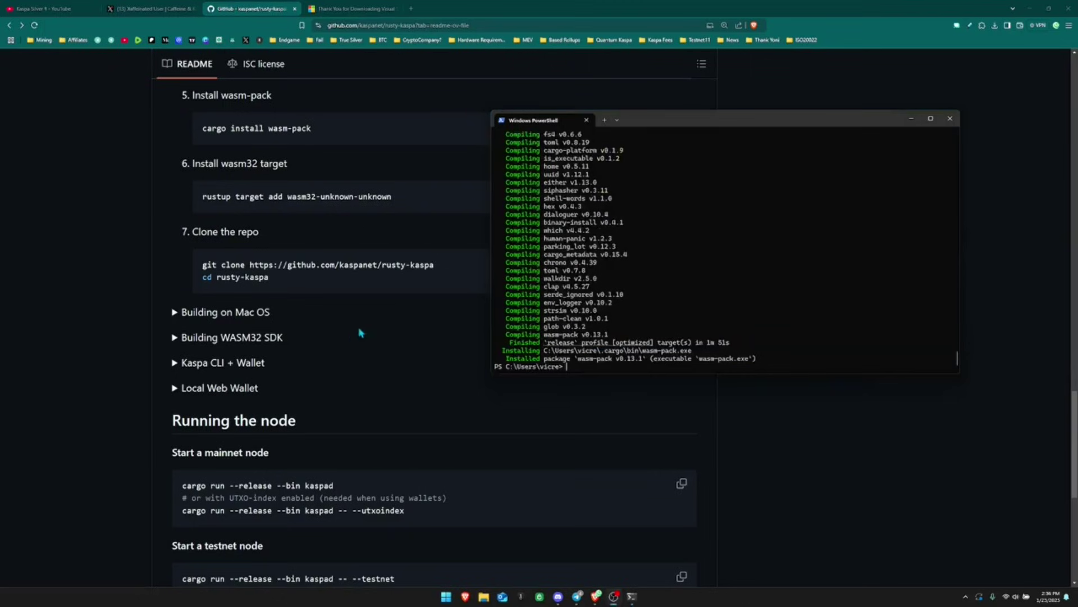
# - Copy the README's rustup target add wasm32-unknown-unknown command and run it in PowerShell to install the wasm32 target
pyautogui.click(400, 235)
pyautogui.scroll(2, 293, 319)
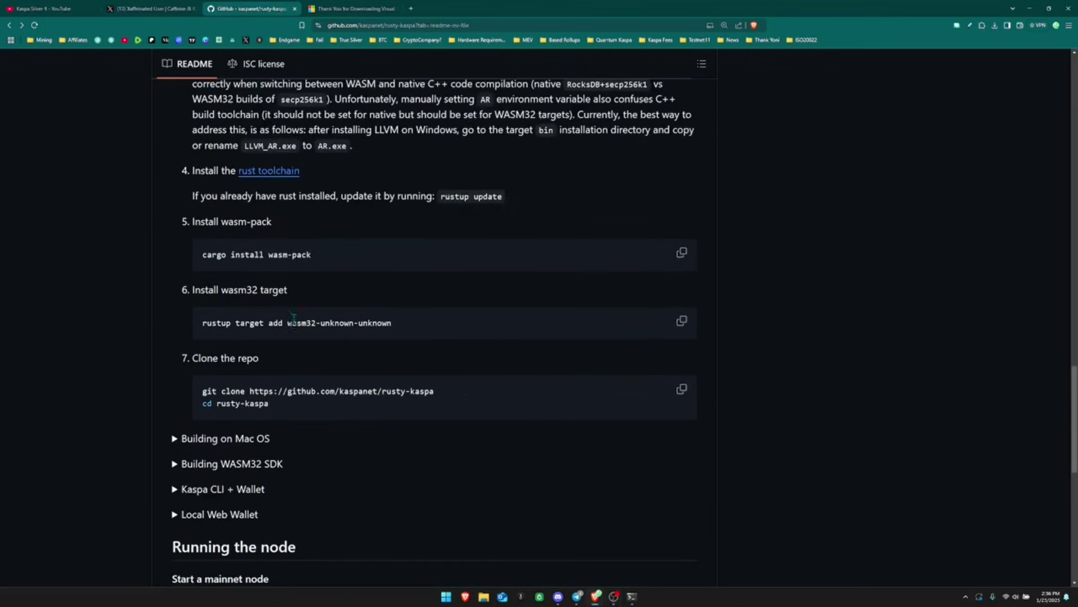
pyautogui.click(680, 321)
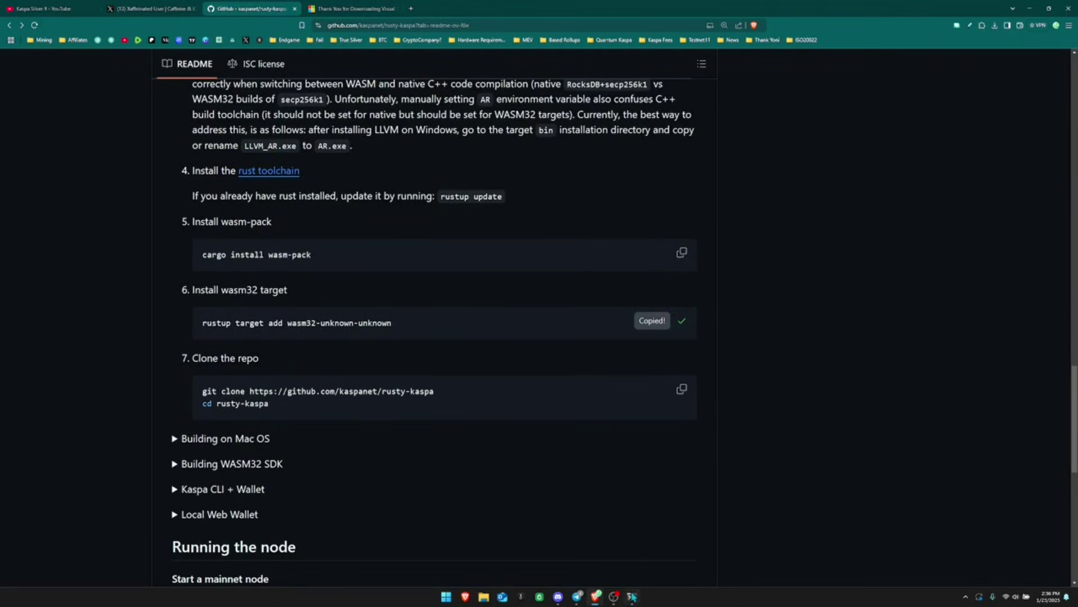
pyautogui.click(632, 596)
pyautogui.rightClick(575, 365)
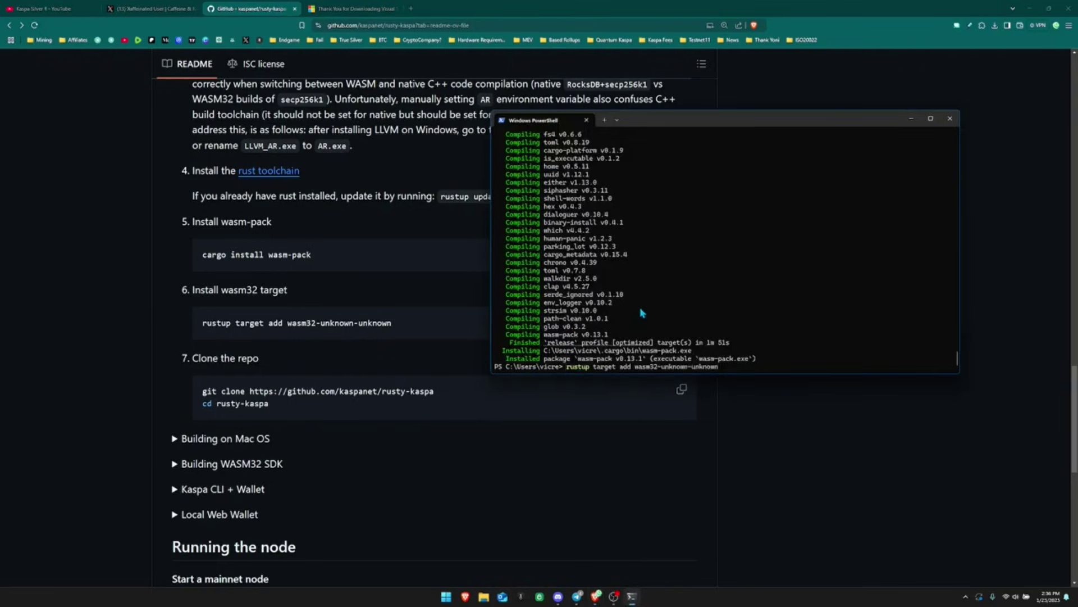
pyautogui.press('Return')
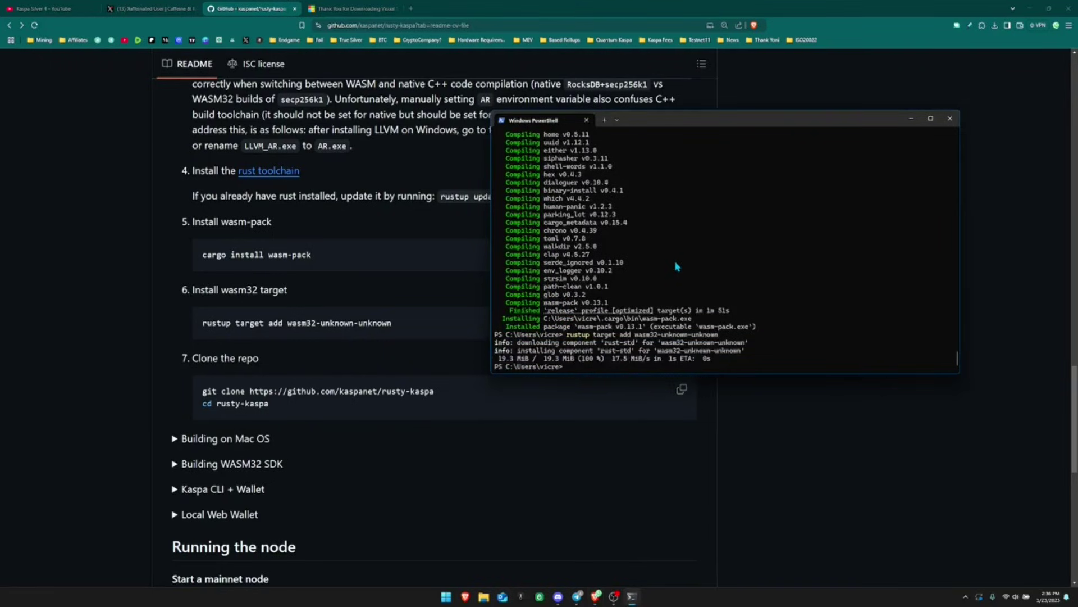
pyautogui.moveTo(671, 122); pyautogui.dragTo(721, 75)
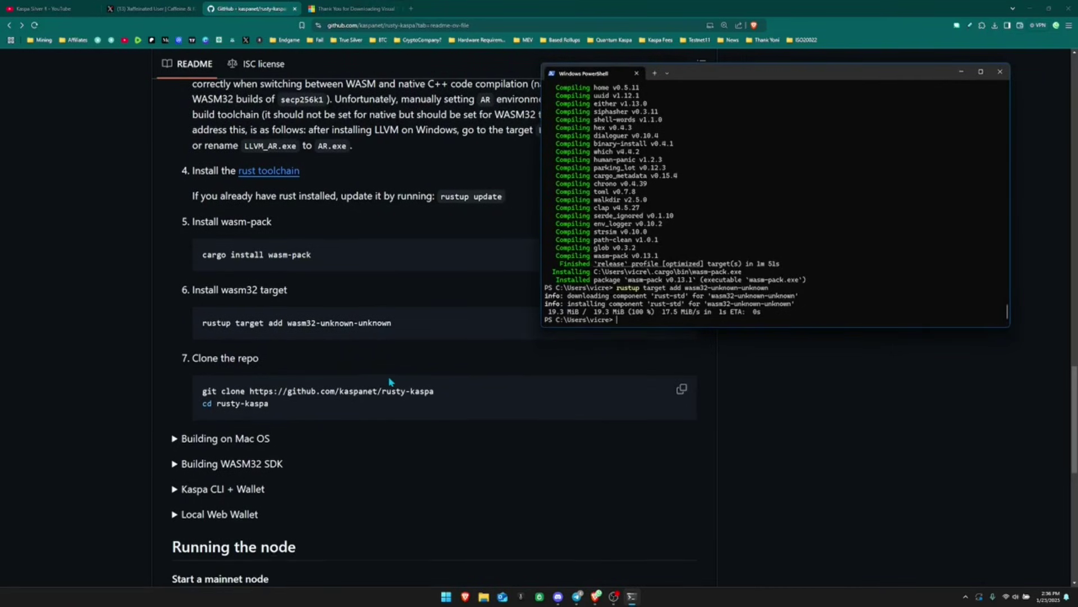
pyautogui.click(681, 389)
pyautogui.rightClick(690, 292)
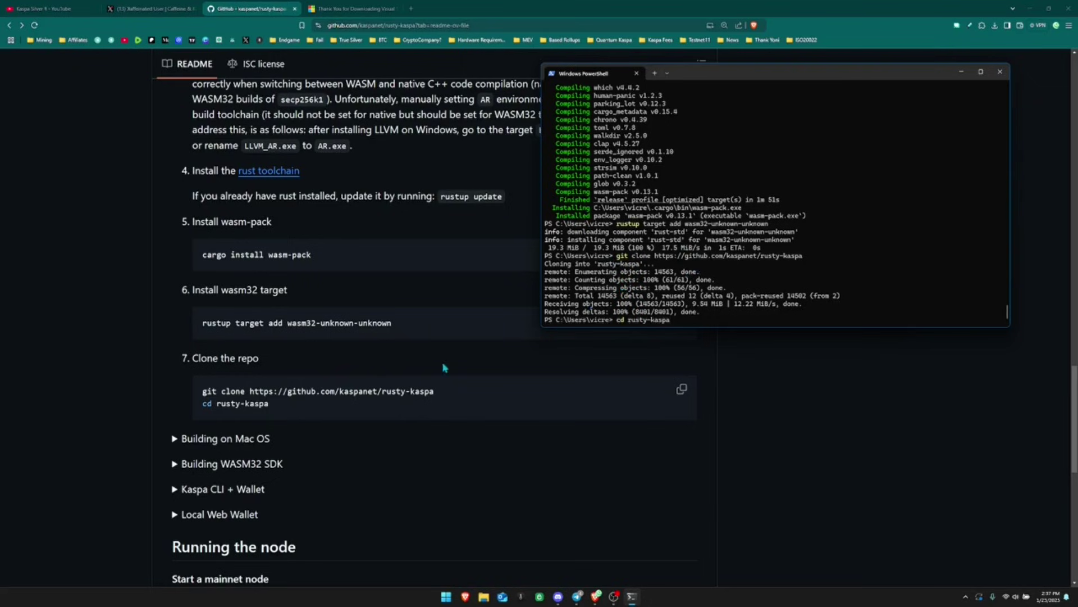
pyautogui.scroll(-4, 474, 414)
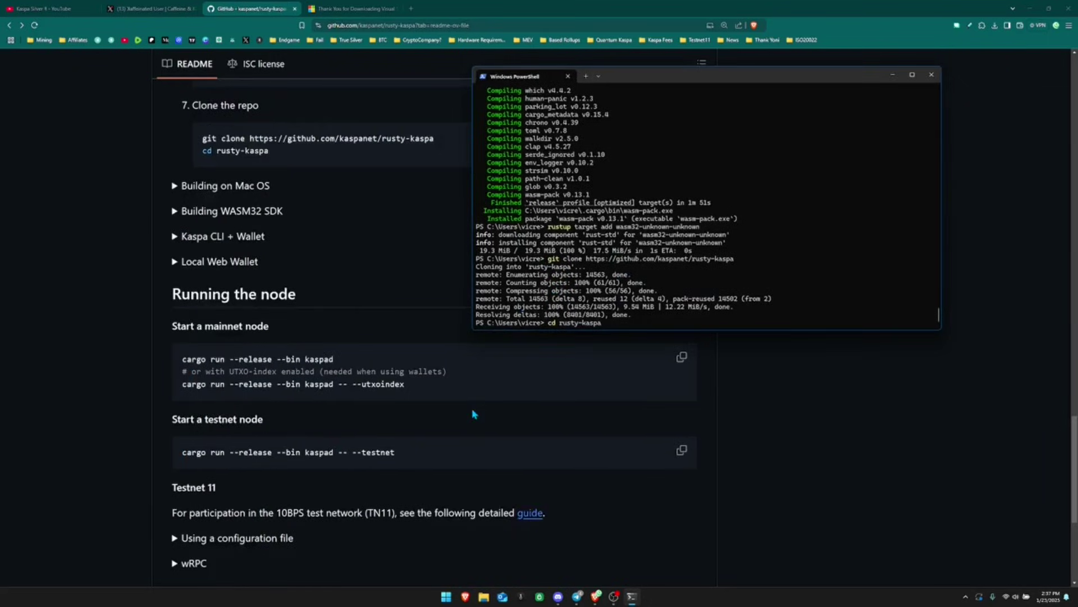